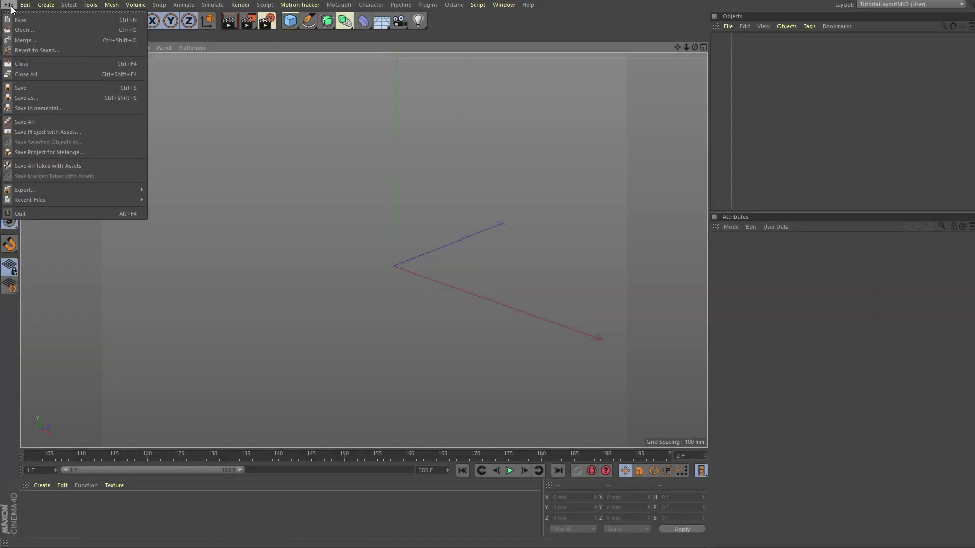
# Start a new empty scene and save it as FibonacciFlowerTutorialMV1 in YourProjectFolder.
pyautogui.click(23, 20)
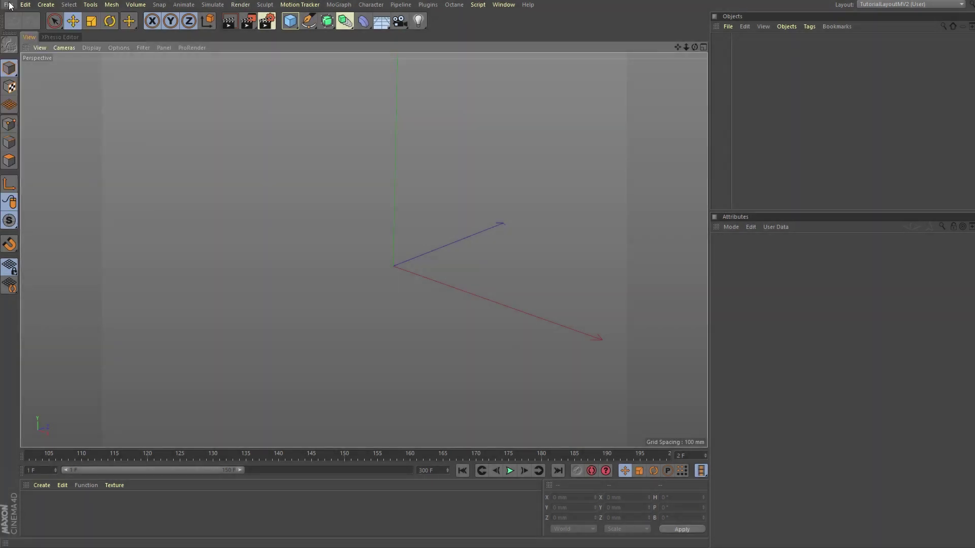
pyautogui.click(9, 5)
pyautogui.click(40, 87)
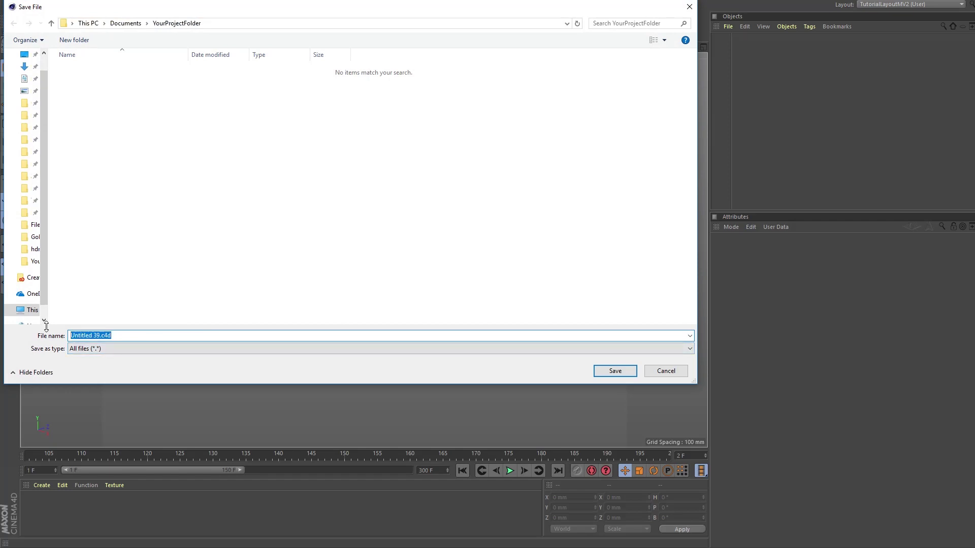
pyautogui.write('FibonacciFlowerTutorialMV1')
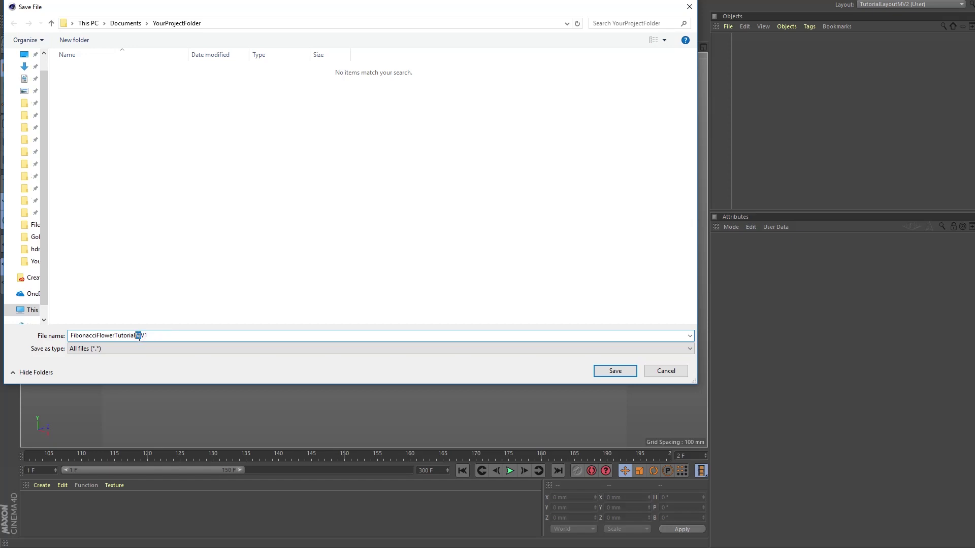
pyautogui.moveTo(140, 337); pyautogui.dragTo(145, 339)
pyautogui.click(614, 375)
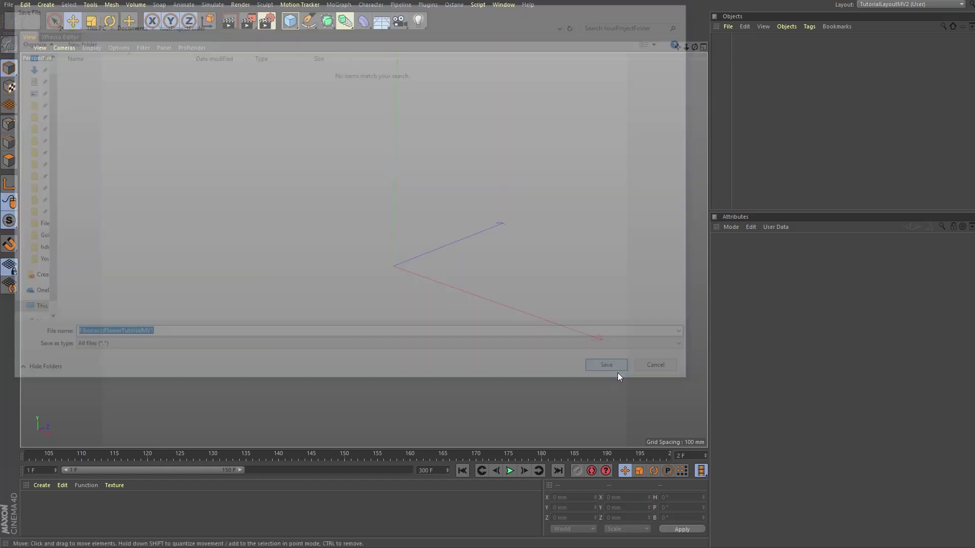
# Add a MoGraph Cloner and rename it FlowerCloner.
pyautogui.click(340, 5)
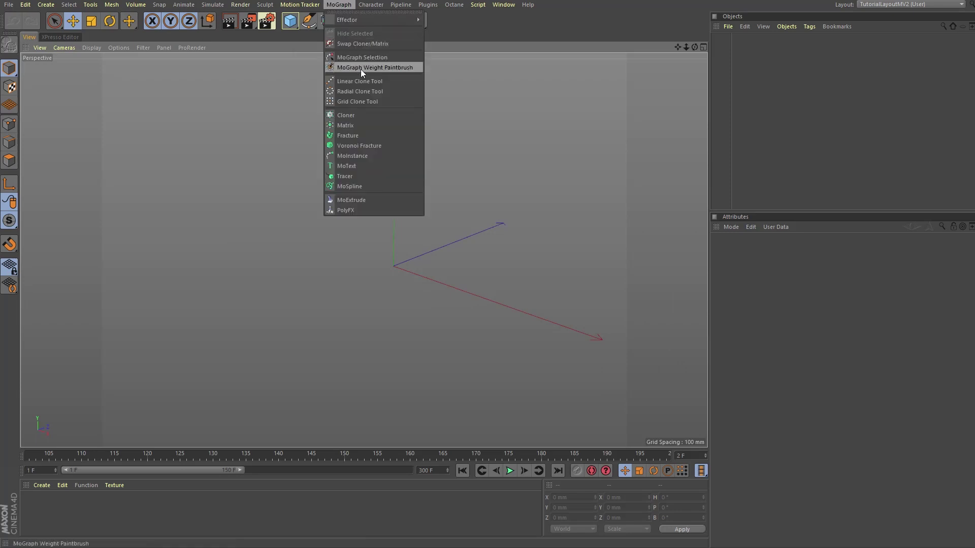
pyautogui.click(364, 116)
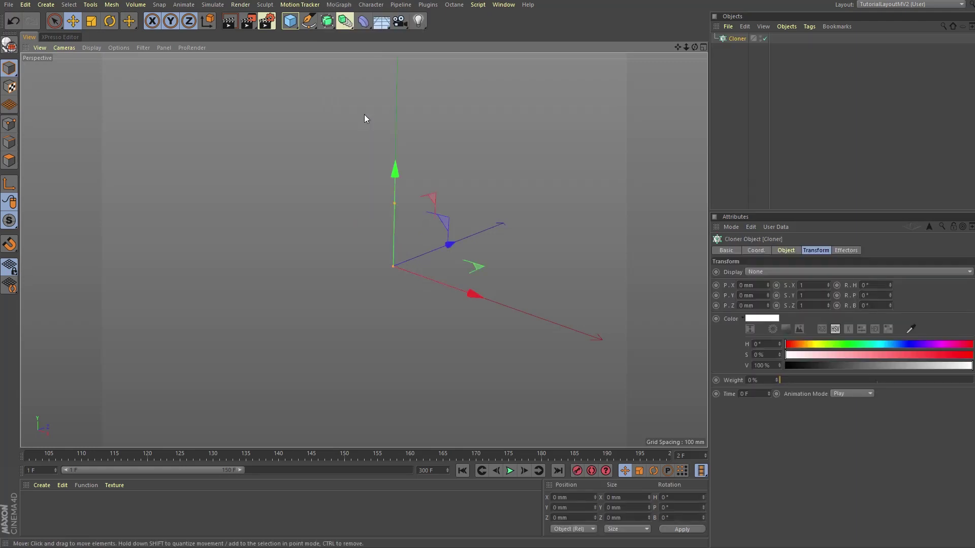
pyautogui.click(734, 40)
pyautogui.doubleClick(735, 39)
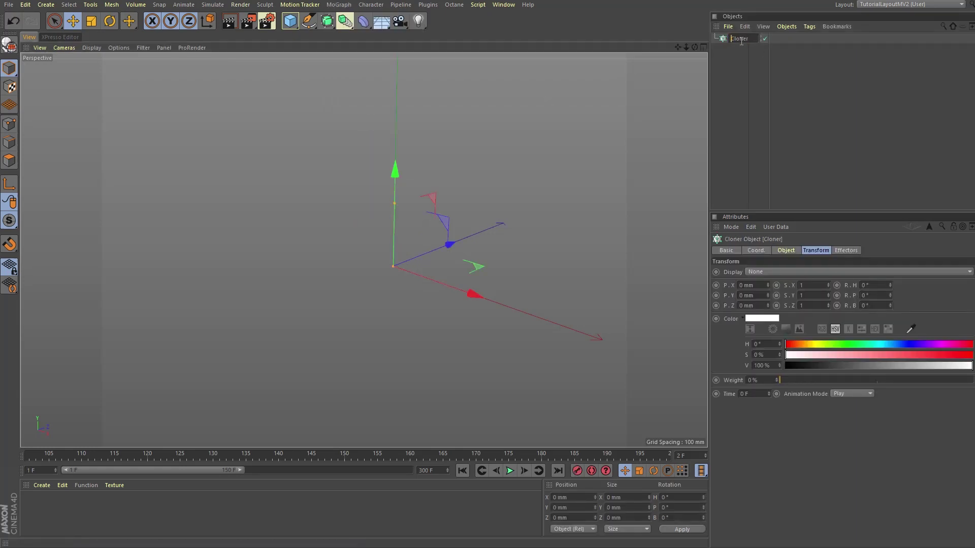
pyautogui.write('Flower')
pyautogui.press('Return')
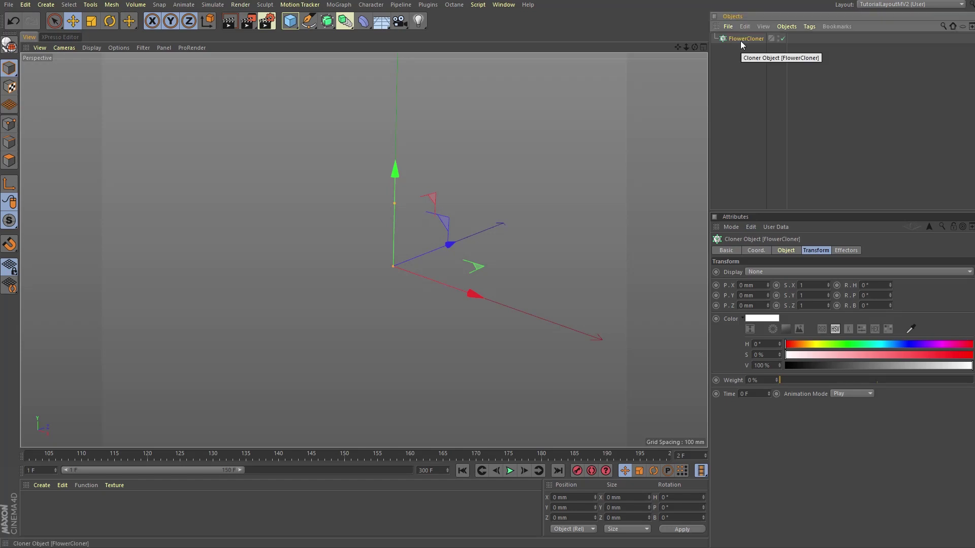
# Create a Sphere and nest it under FlowerCloner as the cloned object.
pyautogui.click(51, 5)
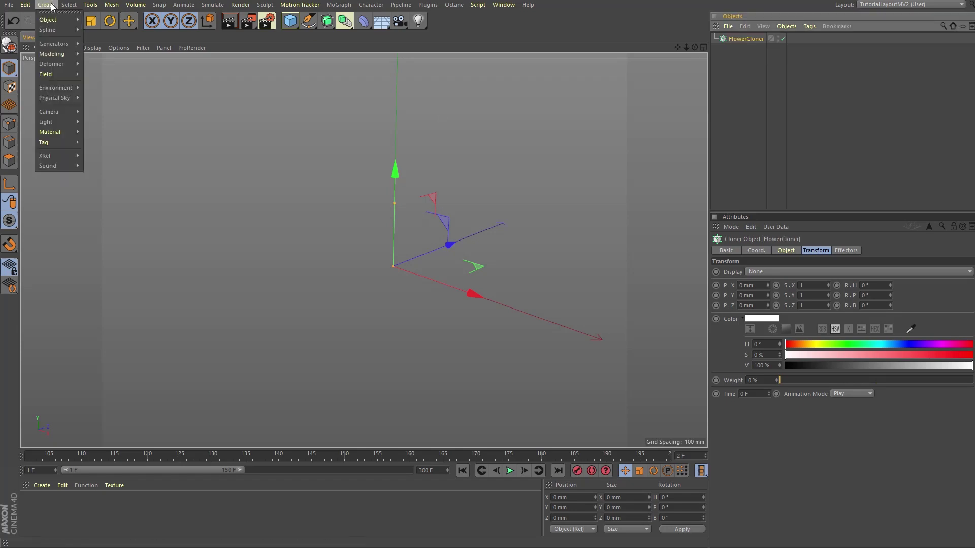
pyautogui.moveTo(53, 21)
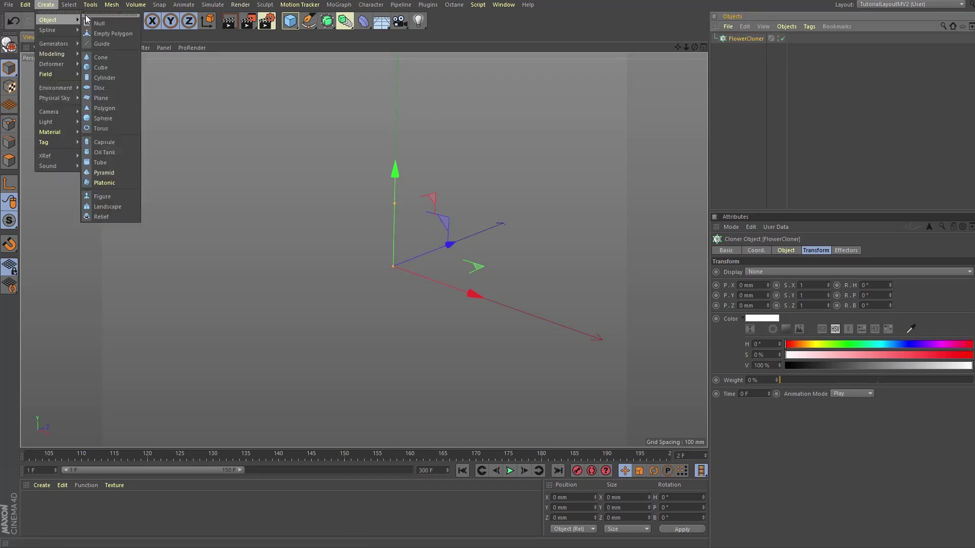
pyautogui.click(104, 118)
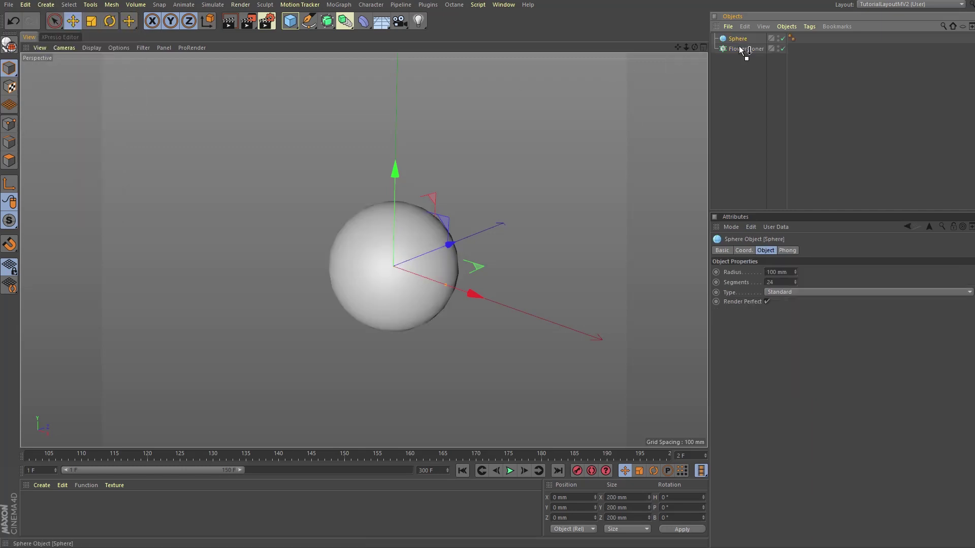
pyautogui.moveTo(738, 46); pyautogui.dragTo(739, 46)
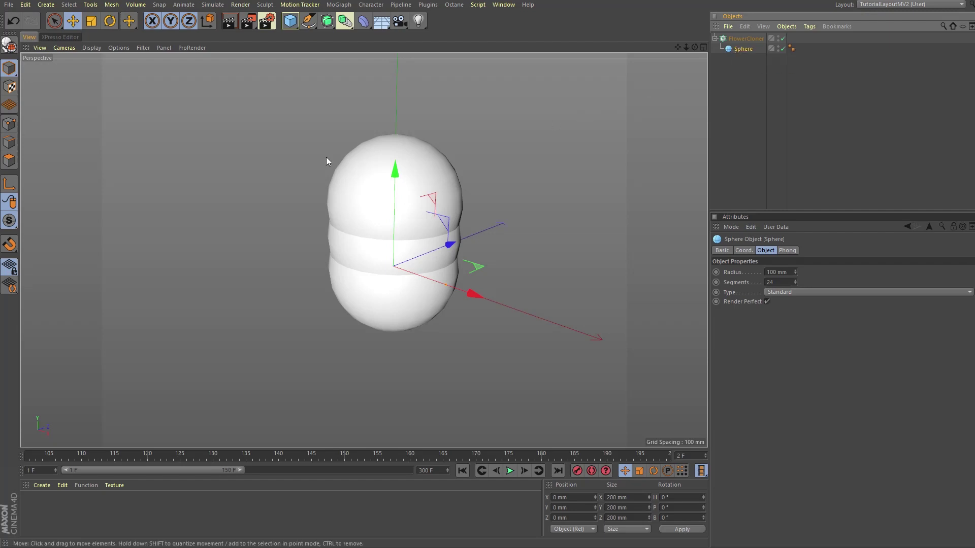
# Scale the sphere down to a 23.9 mm radius.
pyautogui.click(7, 71)
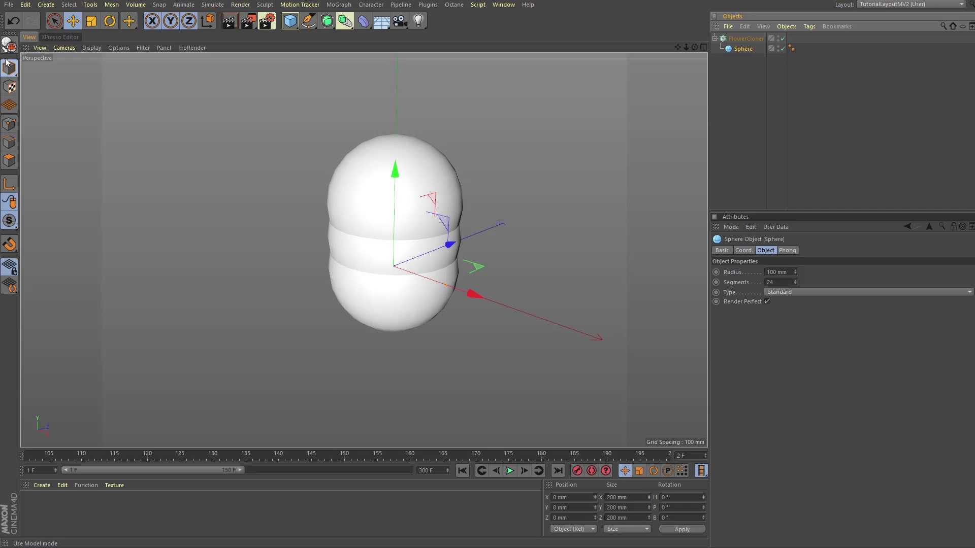
pyautogui.click(91, 22)
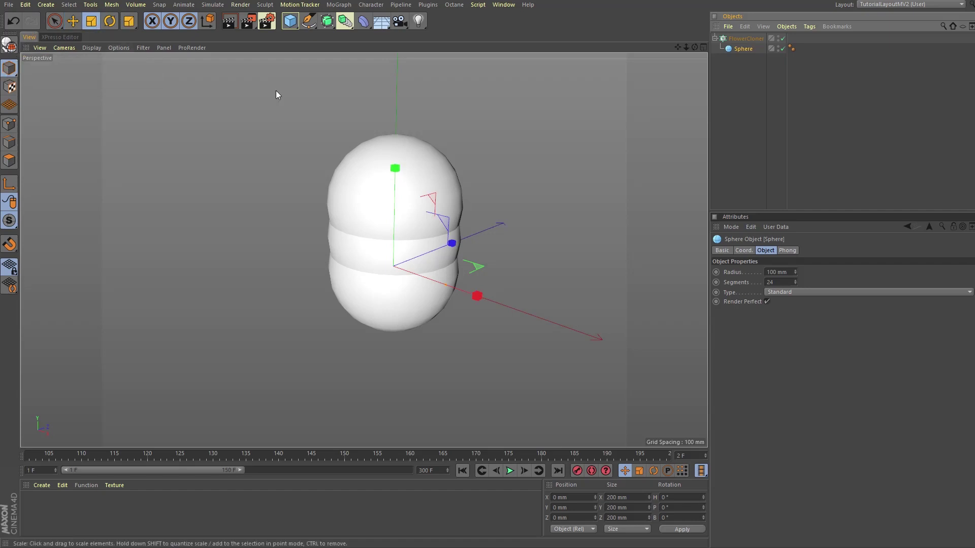
pyautogui.moveTo(557, 104); pyautogui.dragTo(245, 178)
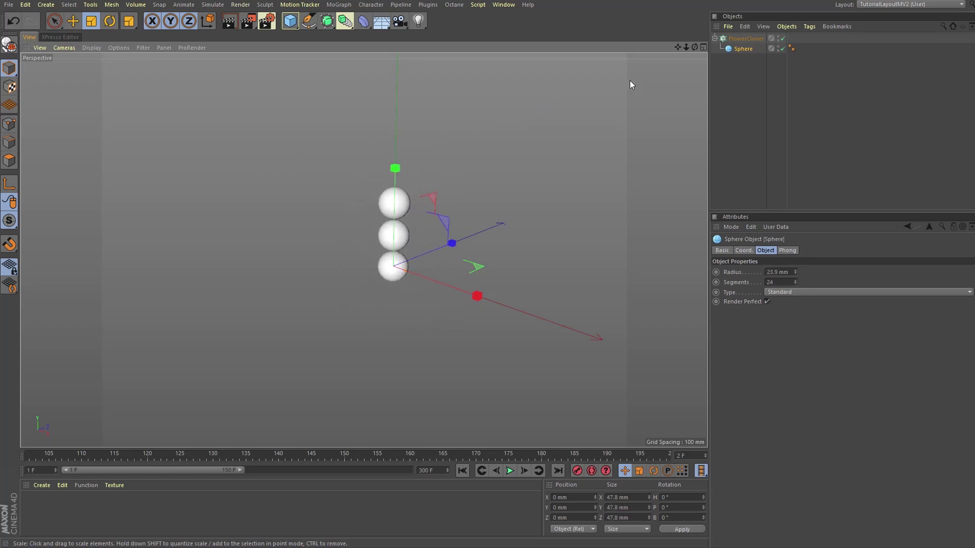
pyautogui.moveTo(681, 51); pyautogui.dragTo(653, 53)
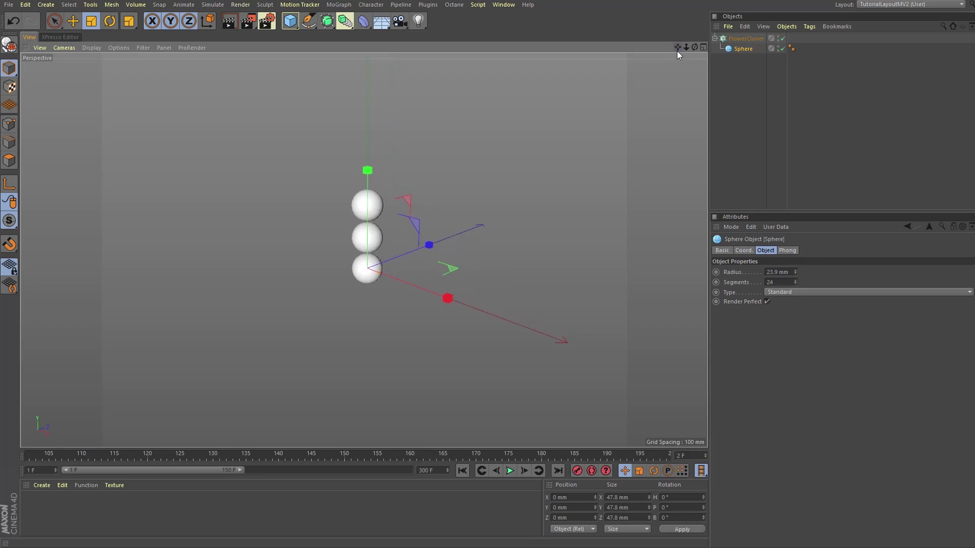
# Rename the sphere to PetalSphere.
pyautogui.doubleClick(745, 48)
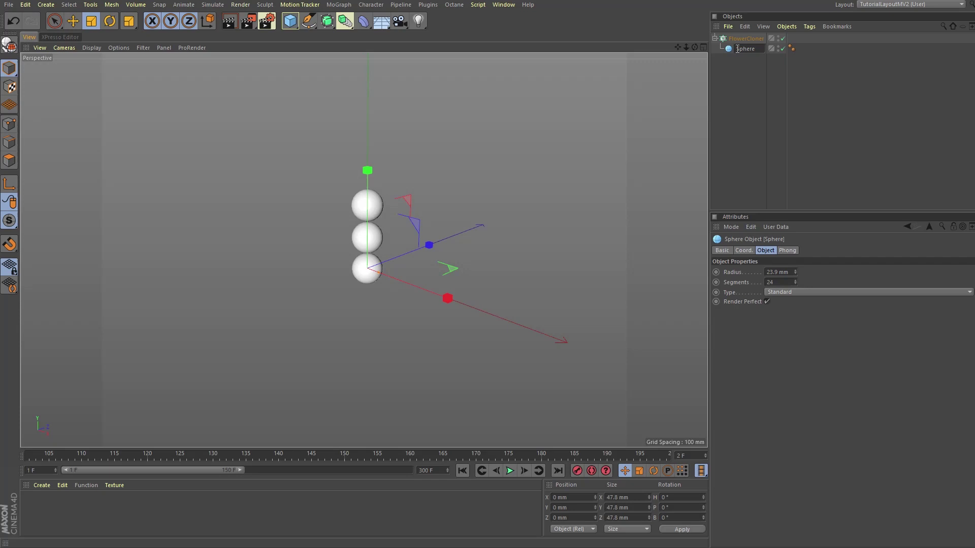
pyautogui.write('Petal')
pyautogui.press('Return')
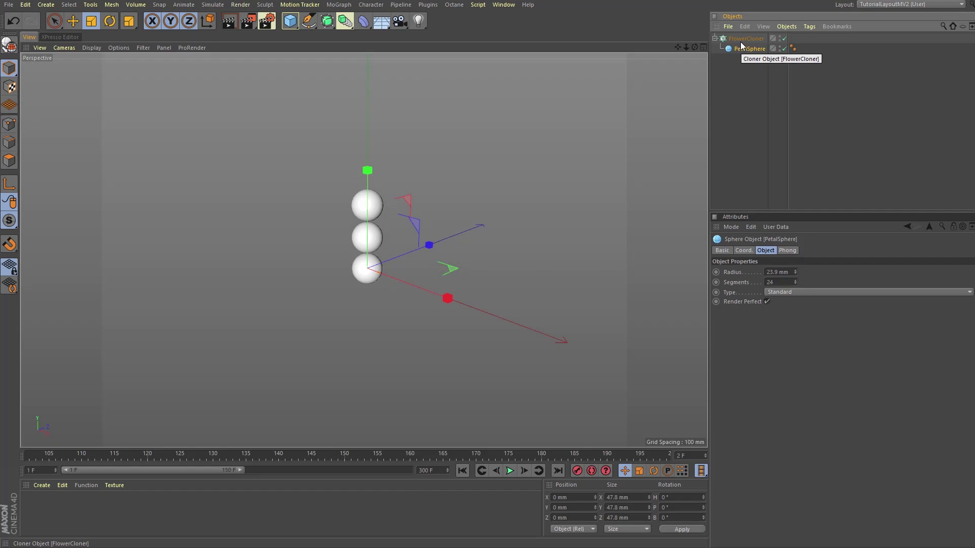
# Switch FlowerCloner to Radial mode on the XZ plane.
pyautogui.click(741, 41)
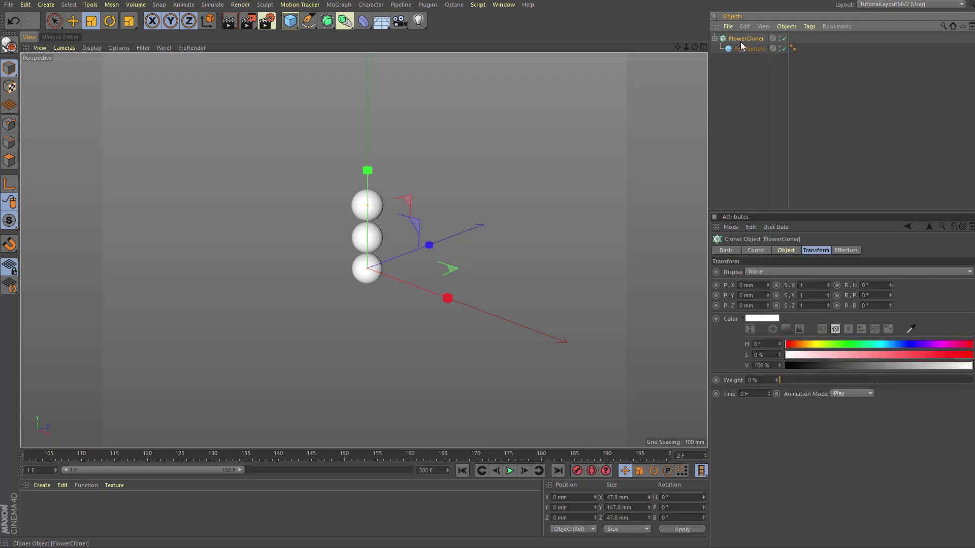
pyautogui.click(786, 251)
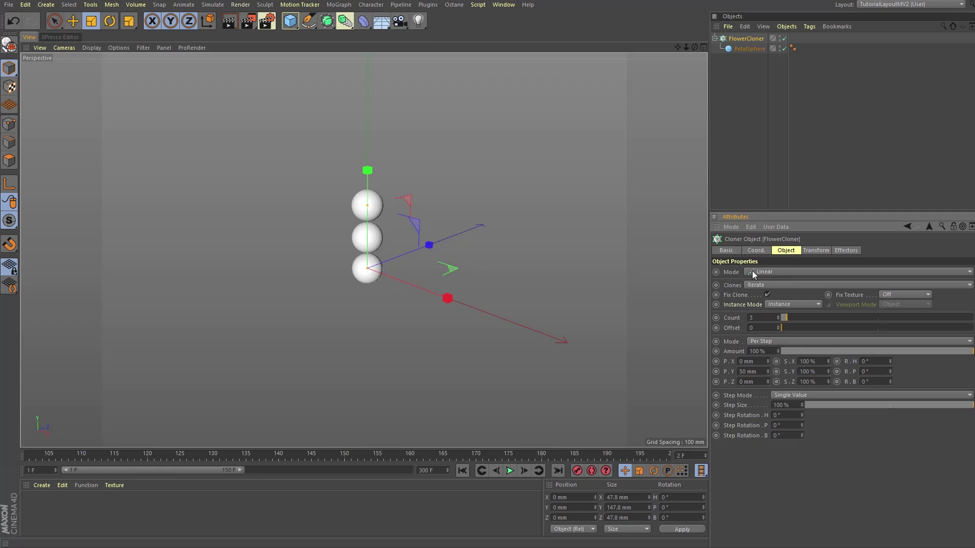
pyautogui.click(782, 270)
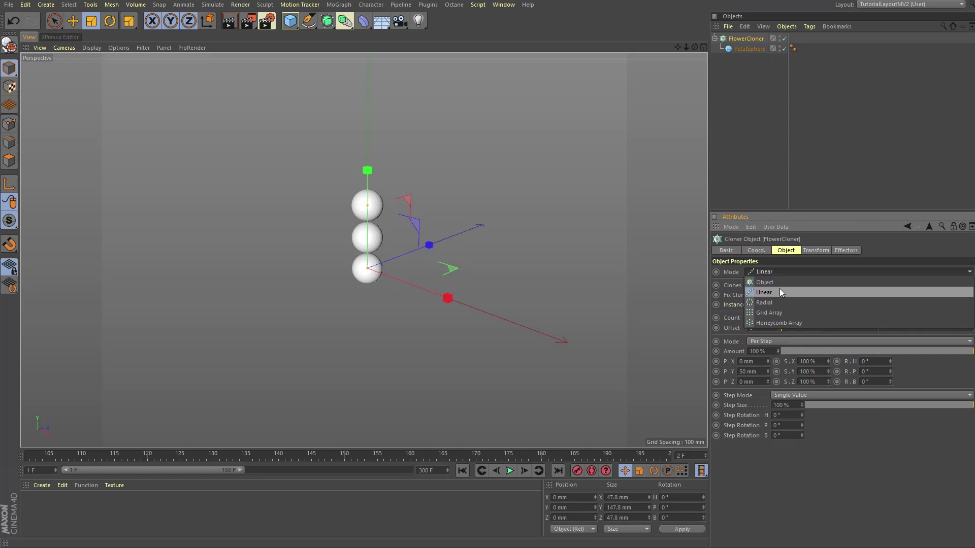
pyautogui.click(779, 303)
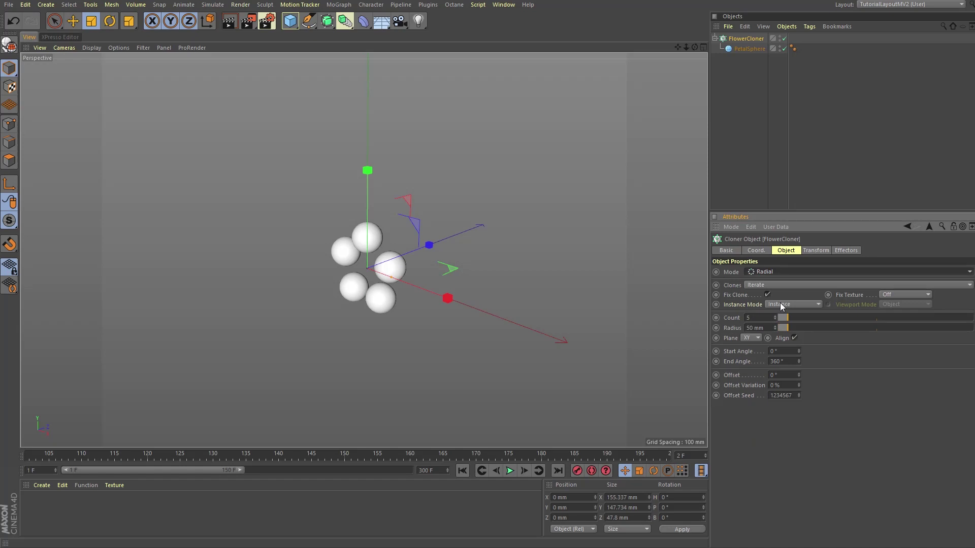
pyautogui.click(757, 338)
pyautogui.click(751, 368)
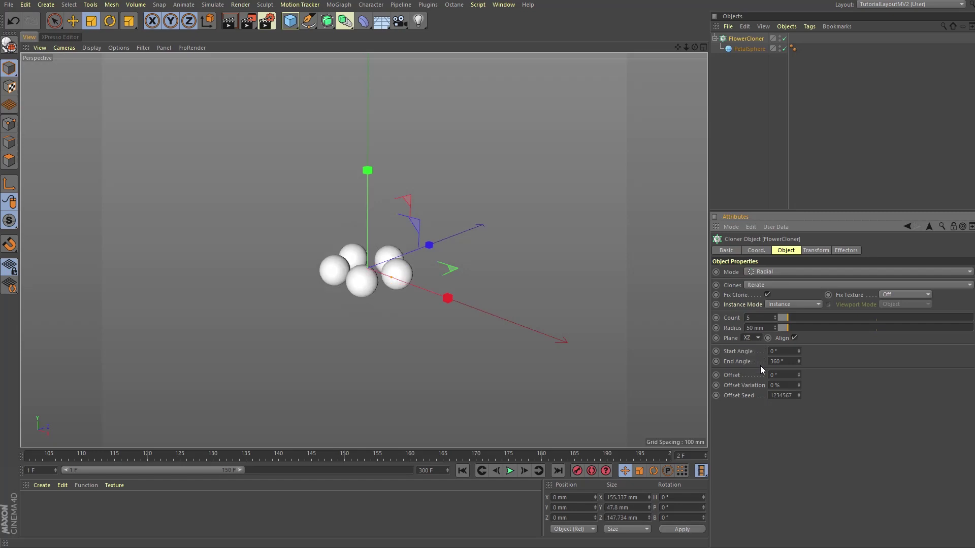
pyautogui.moveTo(694, 47); pyautogui.dragTo(697, 66)
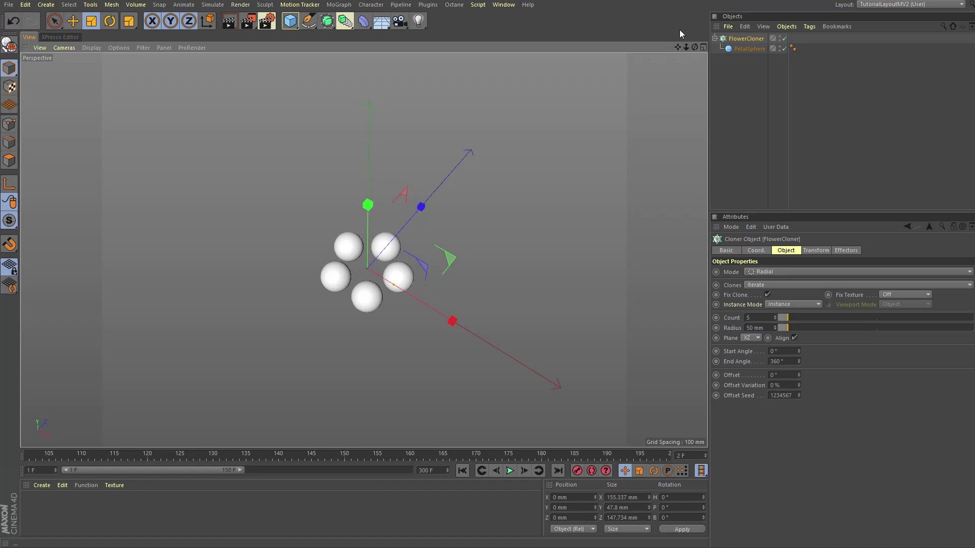
# Set the cloner's Count to 100 and Radius to 1000 mm.
pyautogui.click(761, 317)
pyautogui.write('100')
pyautogui.press('Return')
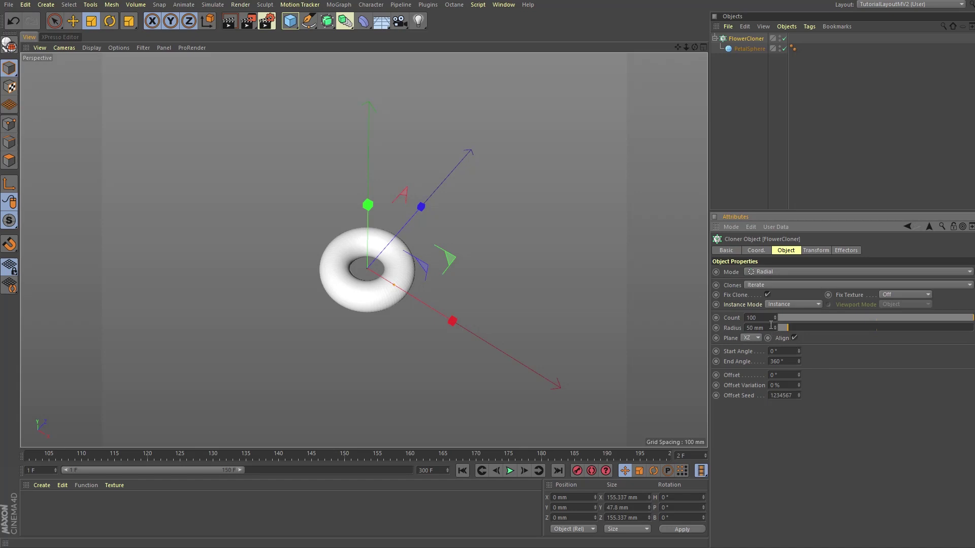
pyautogui.press('Tab')
pyautogui.write('1000')
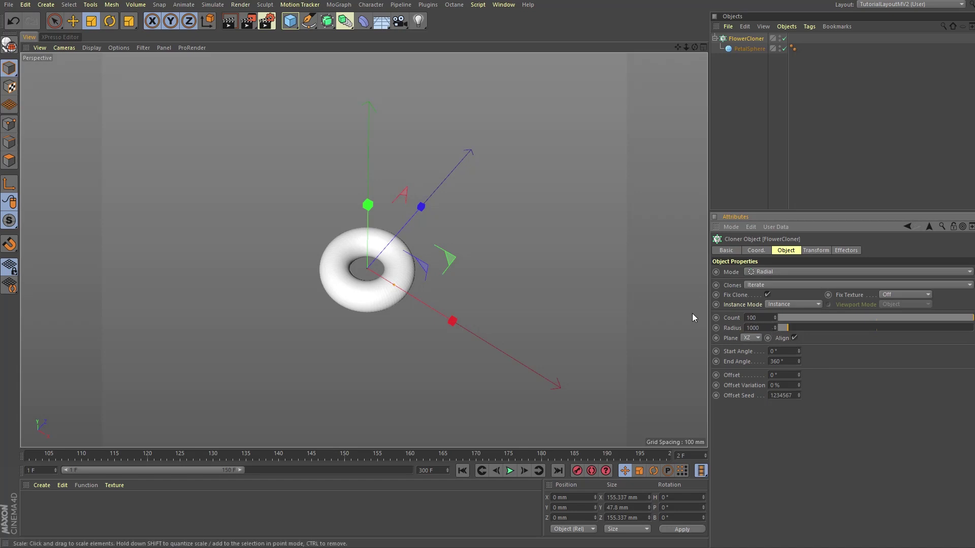
pyautogui.press('Return')
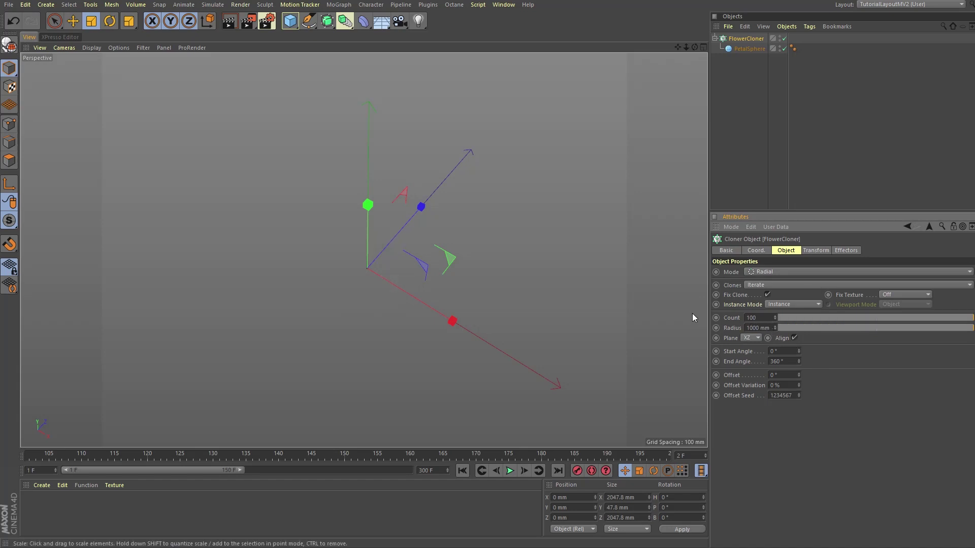
# Set FlowerCloner's Start Angle to 0° and End Angle to 360°.
pyautogui.moveTo(687, 47)
pyautogui.mouseDown()
pyautogui.moveTo(650, 50)
pyautogui.moveTo(696, 43)
pyautogui.moveTo(695, 71)
pyautogui.moveTo(686, 45)
pyautogui.mouseUp()
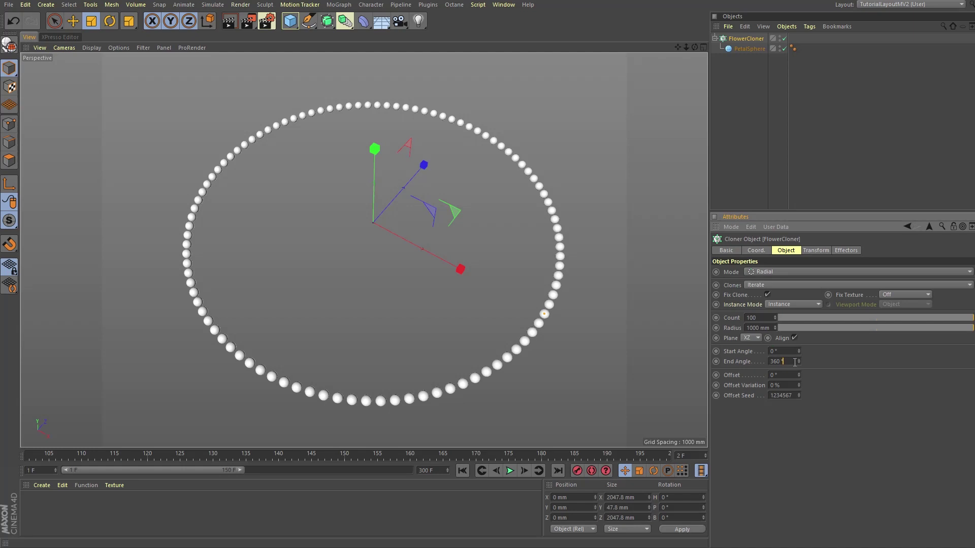
pyautogui.moveTo(687, 47); pyautogui.dragTo(655, 49)
pyautogui.moveTo(799, 352)
pyautogui.mouseDown()
pyautogui.moveTo(798, 314)
pyautogui.moveTo(799, 413)
pyautogui.moveTo(799, 356)
pyautogui.mouseUp()
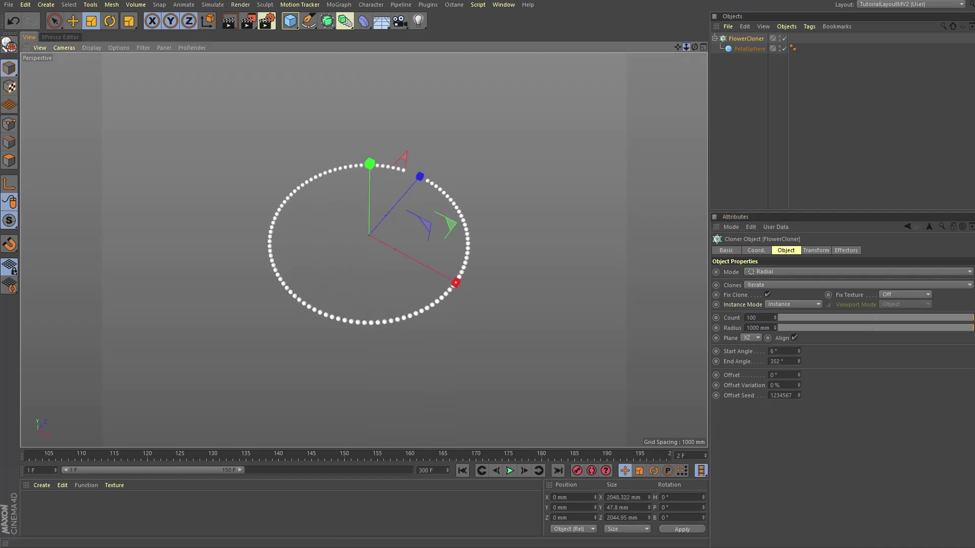
pyautogui.moveTo(686, 47); pyautogui.dragTo(711, 48)
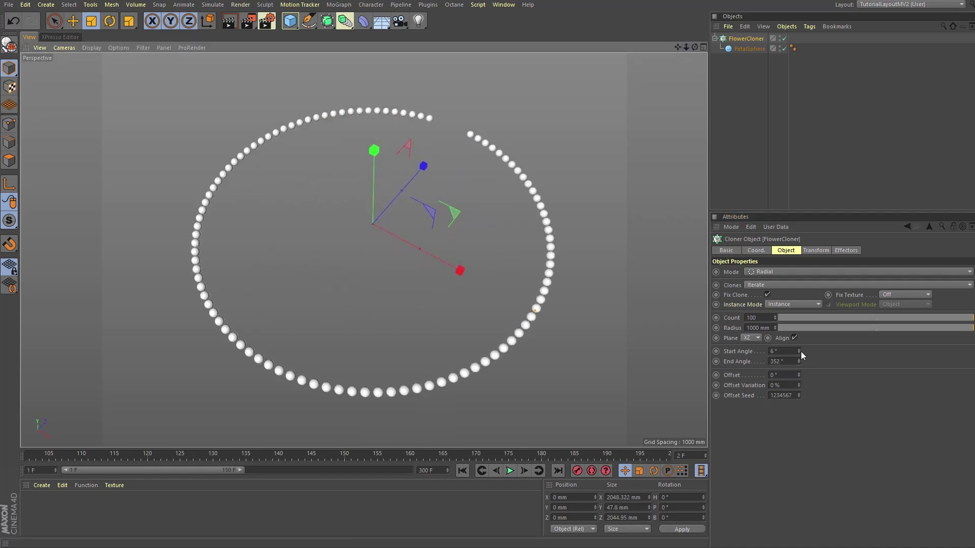
pyautogui.moveTo(799, 352); pyautogui.dragTo(799, 383)
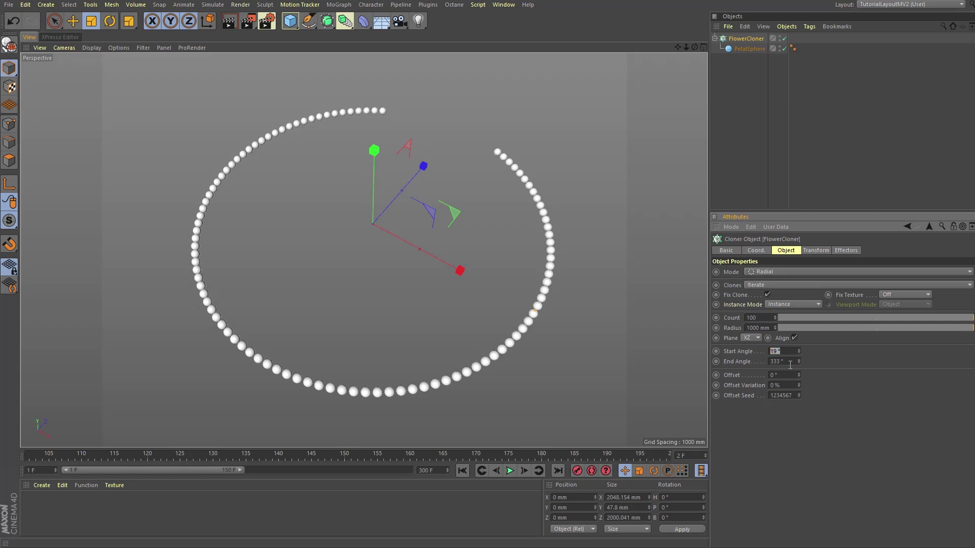
pyautogui.write('0')
pyautogui.press('Tab')
pyautogui.write('3')
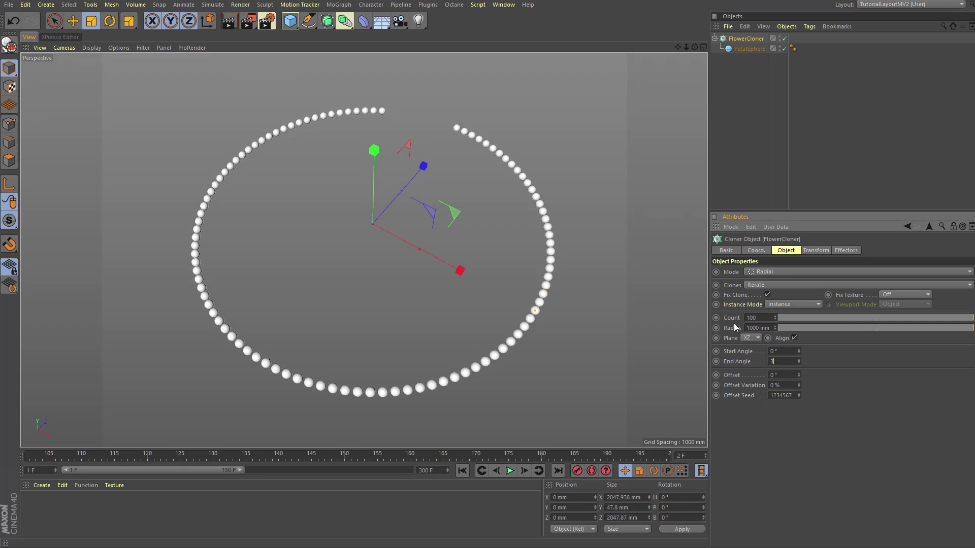
pyautogui.write('60')
pyautogui.press('Return')
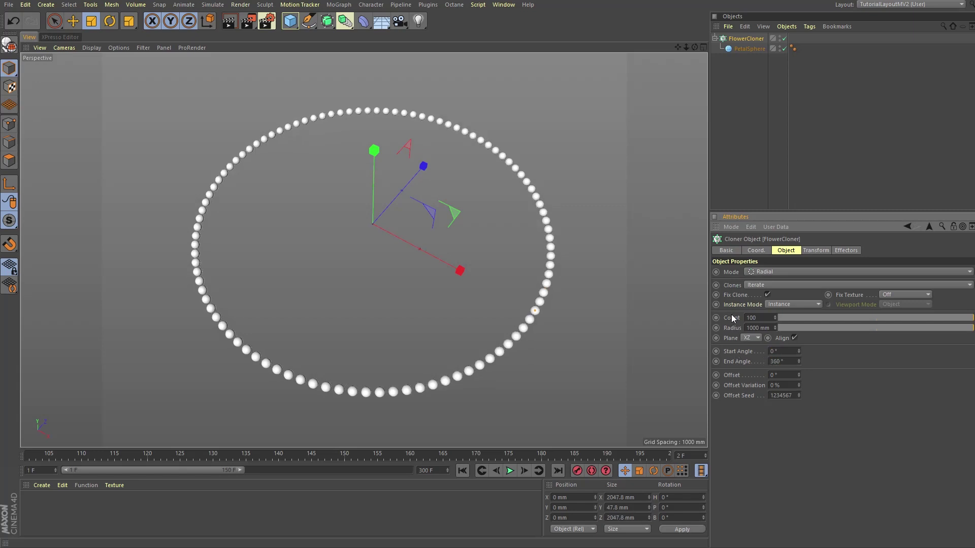
# Add a MoGraph Step effector to FlowerCloner so sphere sizes increase around the ring.
pyautogui.moveTo(686, 47); pyautogui.dragTo(674, 47)
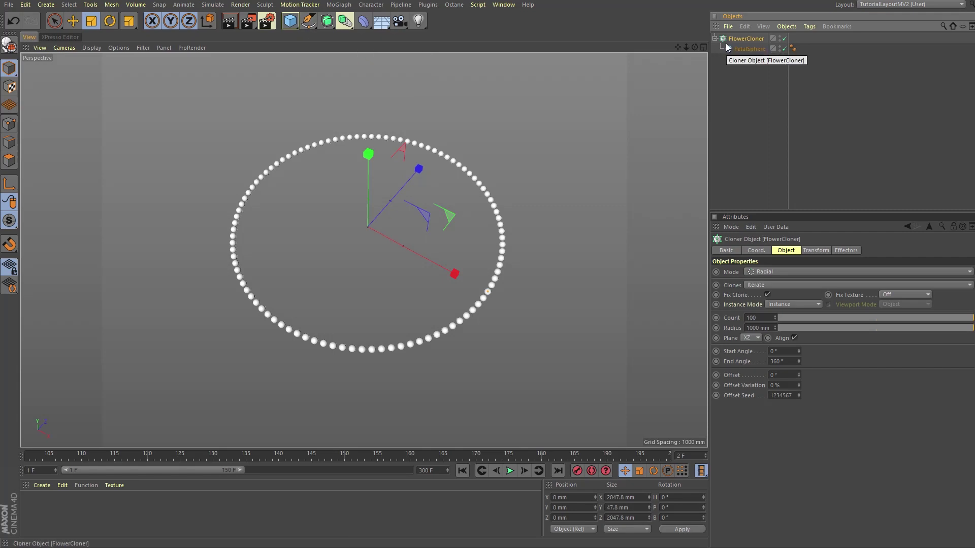
pyautogui.click(339, 4)
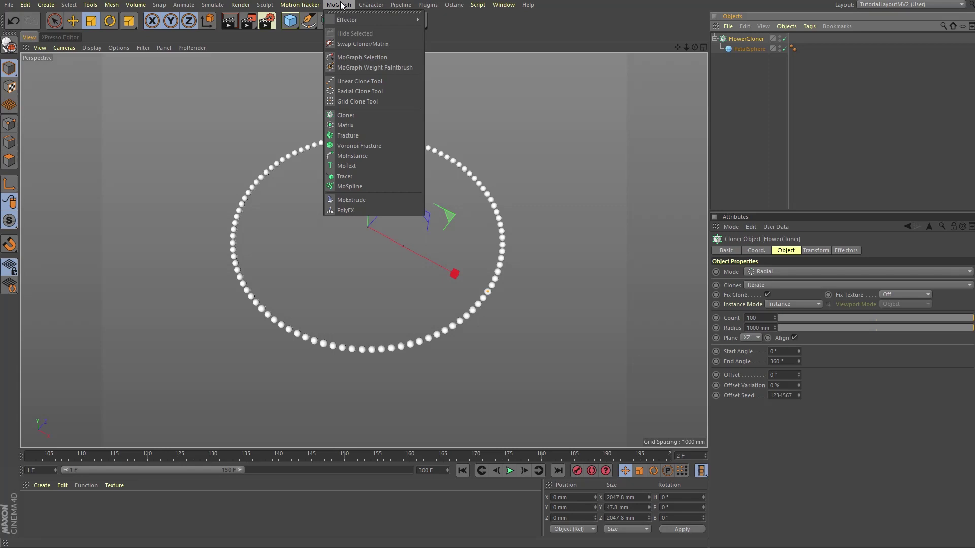
pyautogui.moveTo(346, 22)
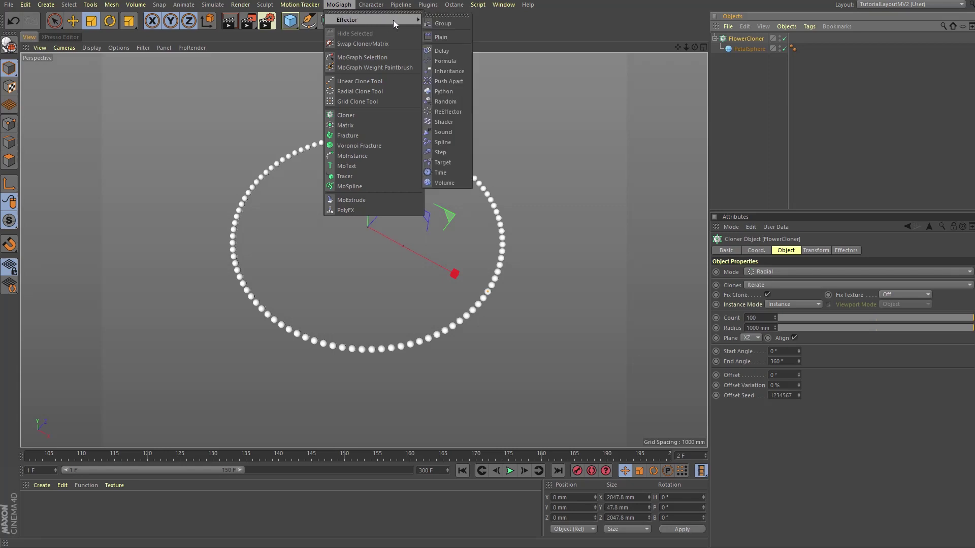
pyautogui.click(461, 151)
pyautogui.scroll(3, 367, 249)
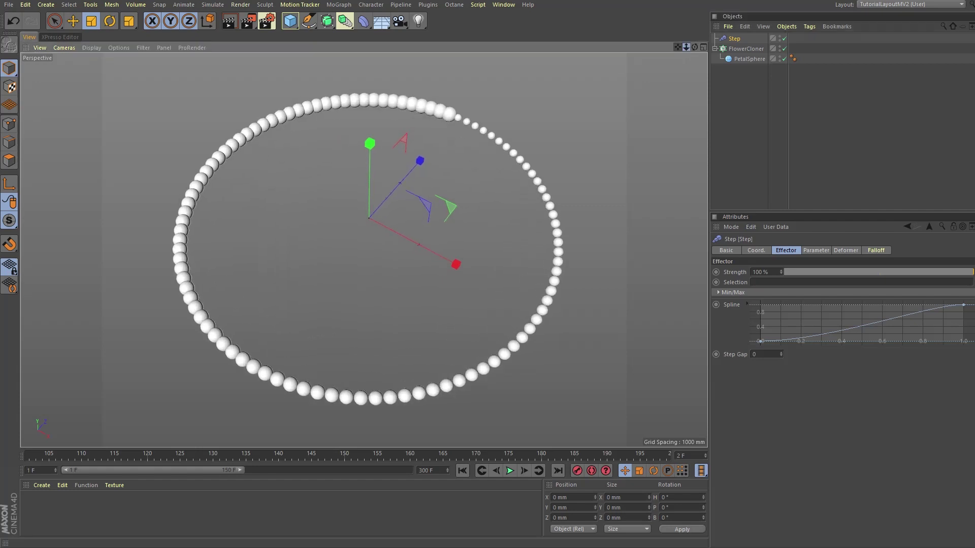
pyautogui.click(735, 38)
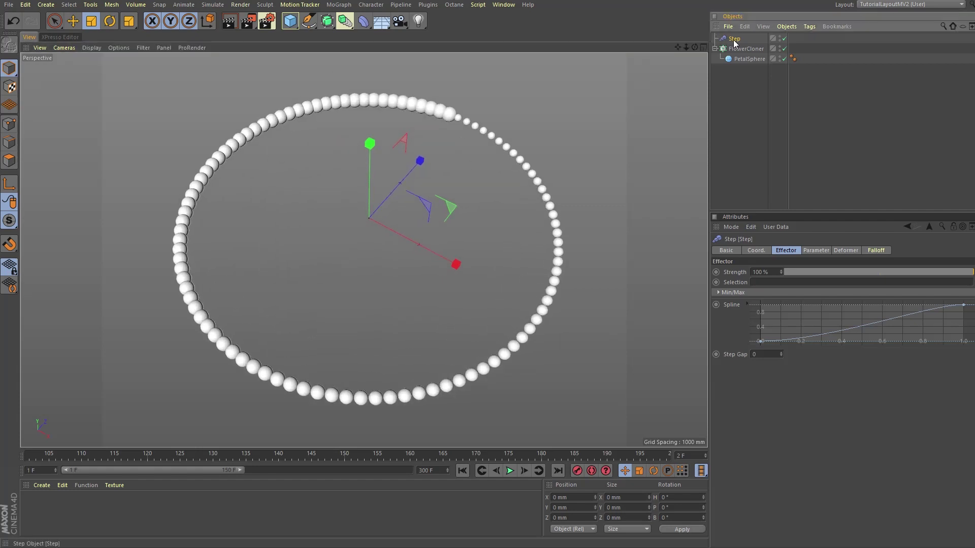
pyautogui.click(745, 50)
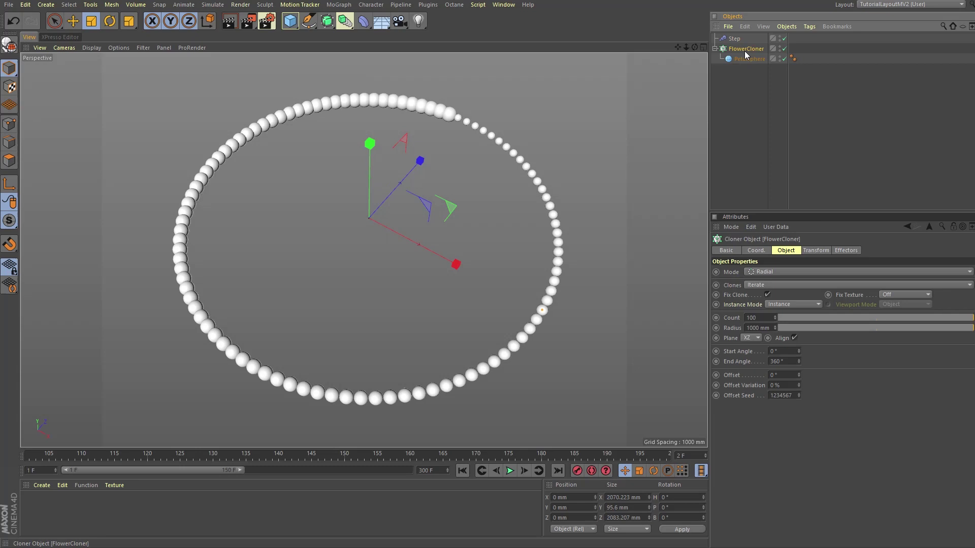
pyautogui.click(847, 250)
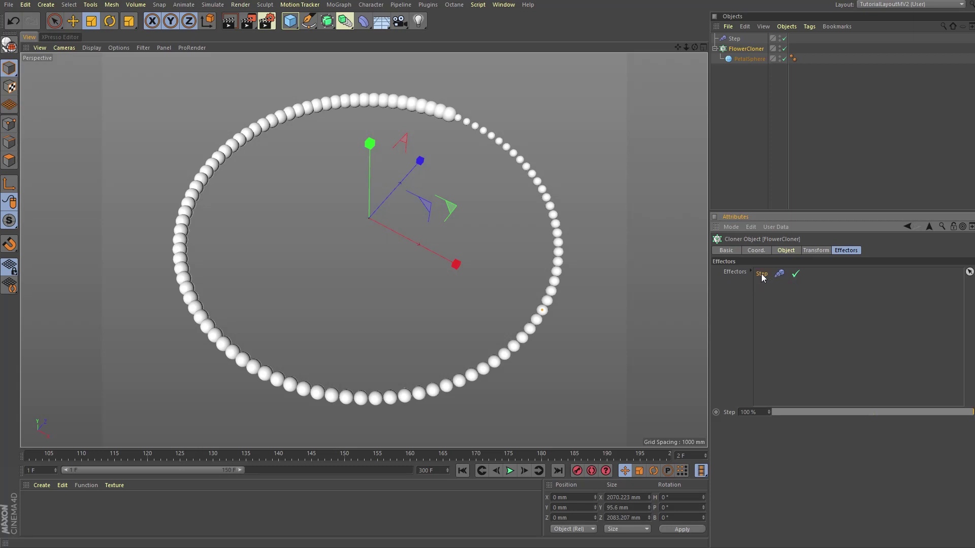
pyautogui.moveTo(762, 277); pyautogui.dragTo(779, 300)
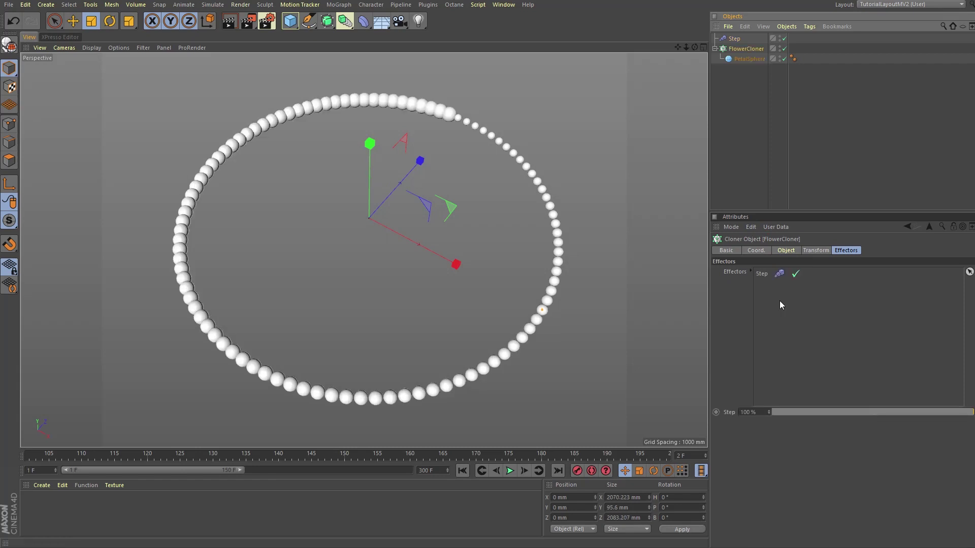
pyautogui.click(779, 274)
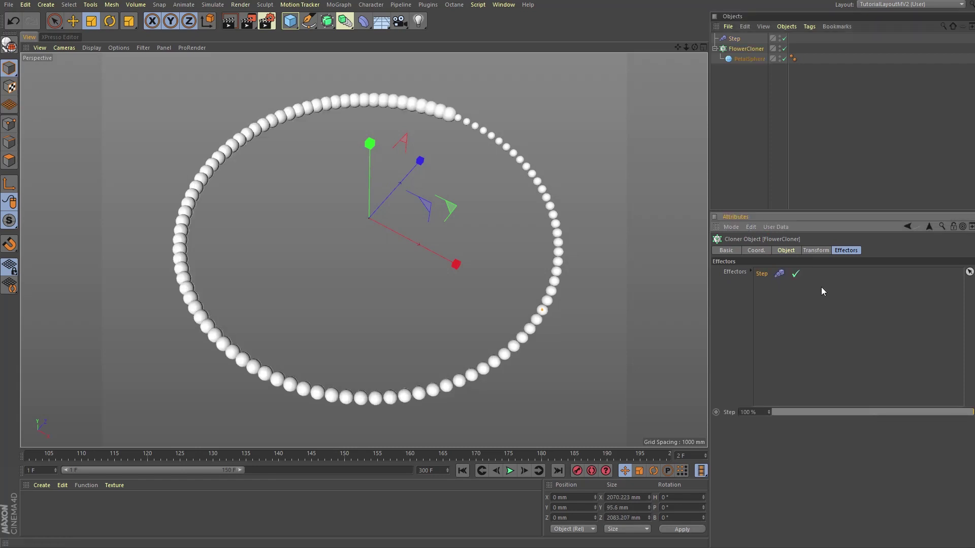
pyautogui.click(747, 48)
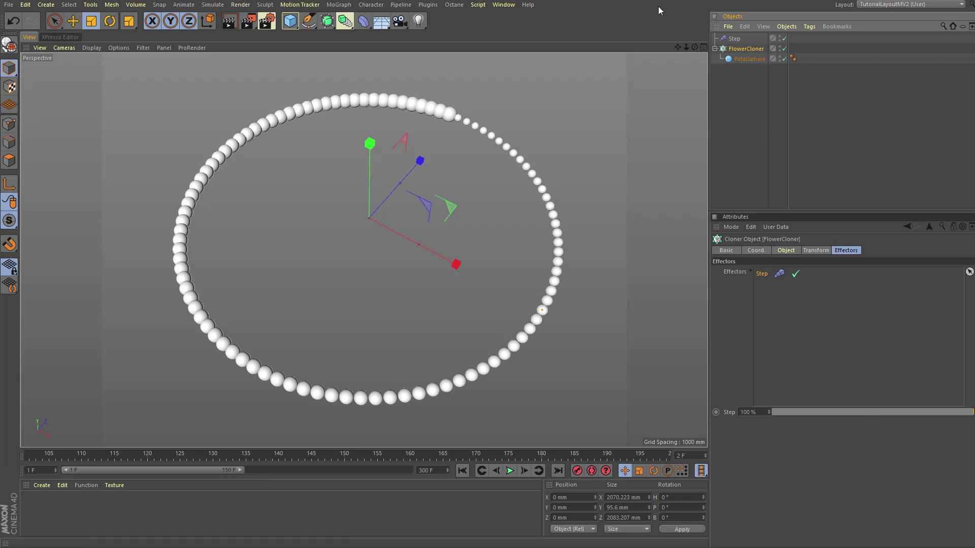
# Test a Scale value on the Step effector, then switch its Scale parameter off.
pyautogui.click(738, 37)
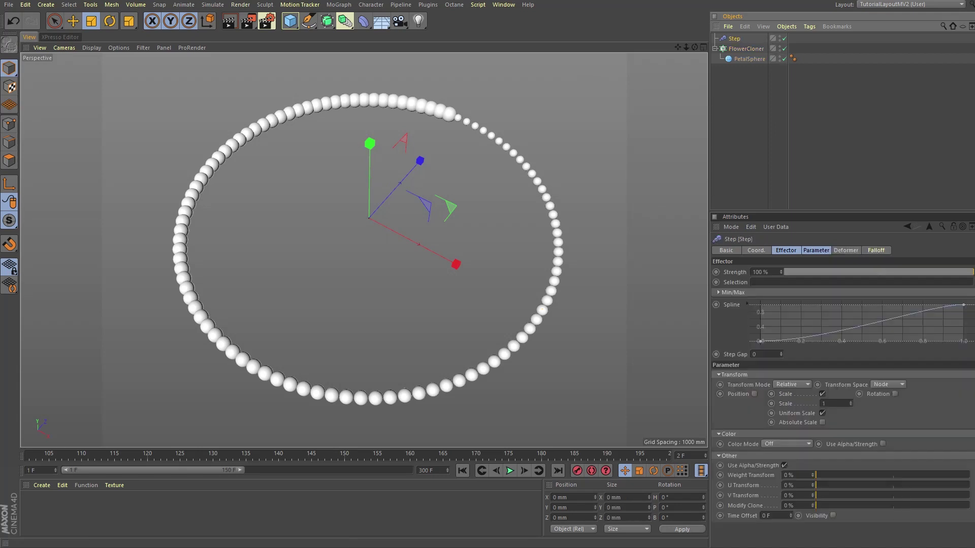
pyautogui.click(813, 250)
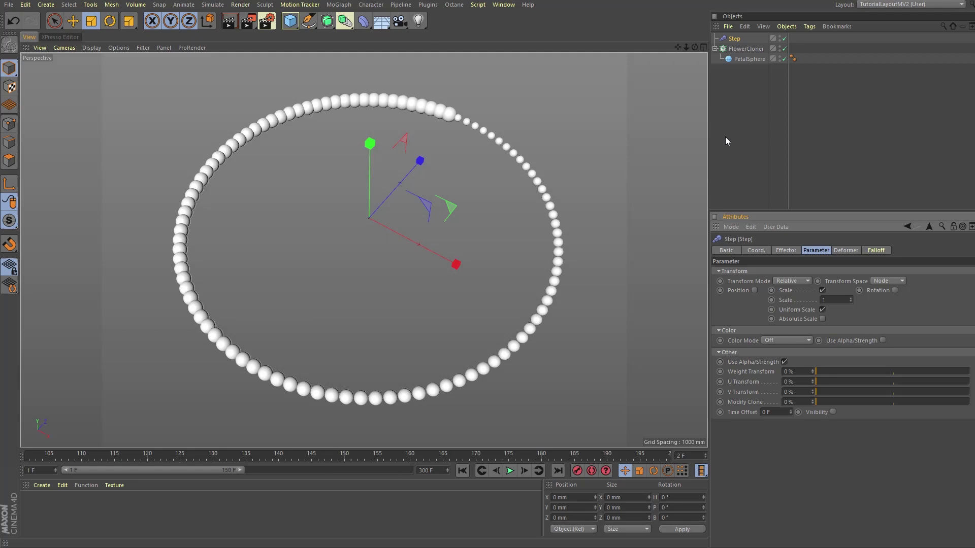
pyautogui.moveTo(686, 47); pyautogui.dragTo(695, 51)
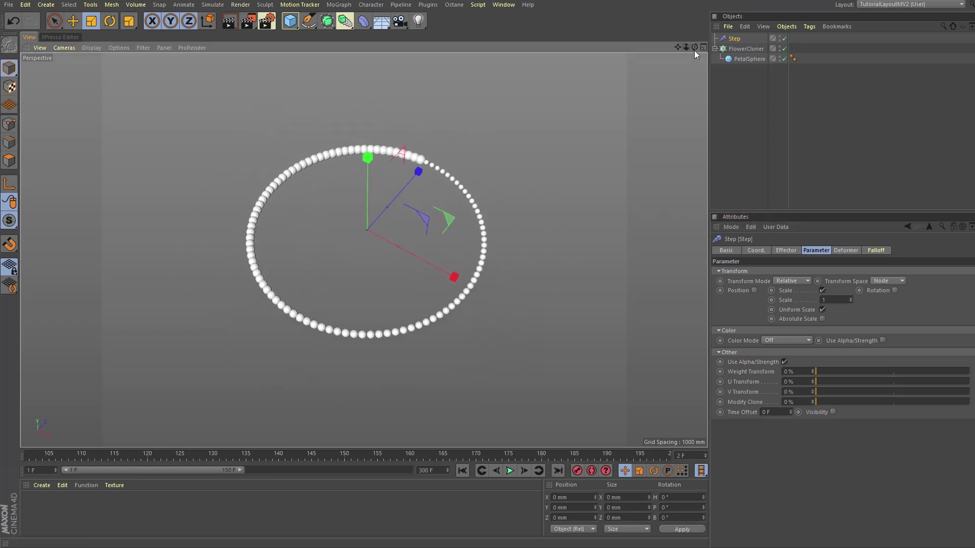
pyautogui.moveTo(851, 301)
pyautogui.mouseDown()
pyautogui.moveTo(944, 300)
pyautogui.moveTo(849, 300)
pyautogui.mouseUp()
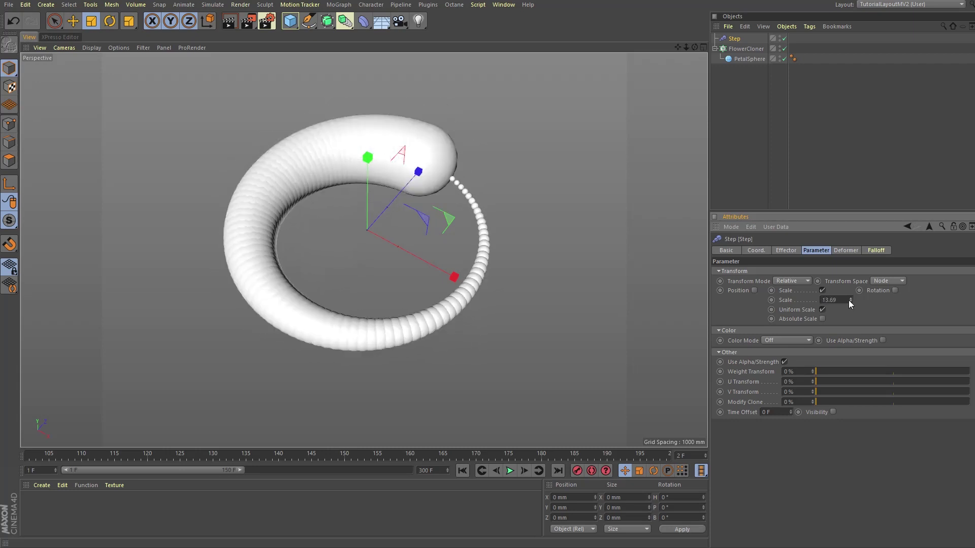
pyautogui.click(822, 290)
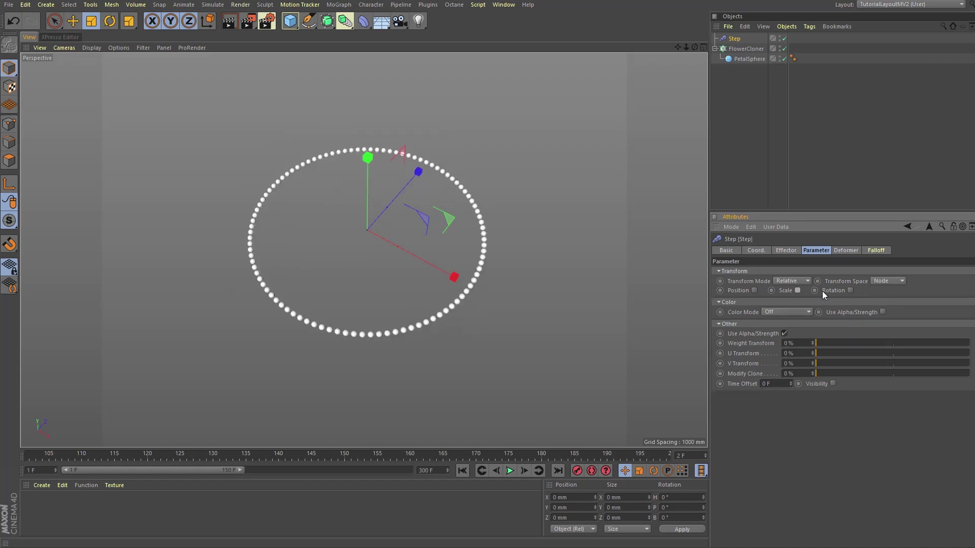
# Enable Position on the Step effector and try X and Y offsets.
pyautogui.click(756, 290)
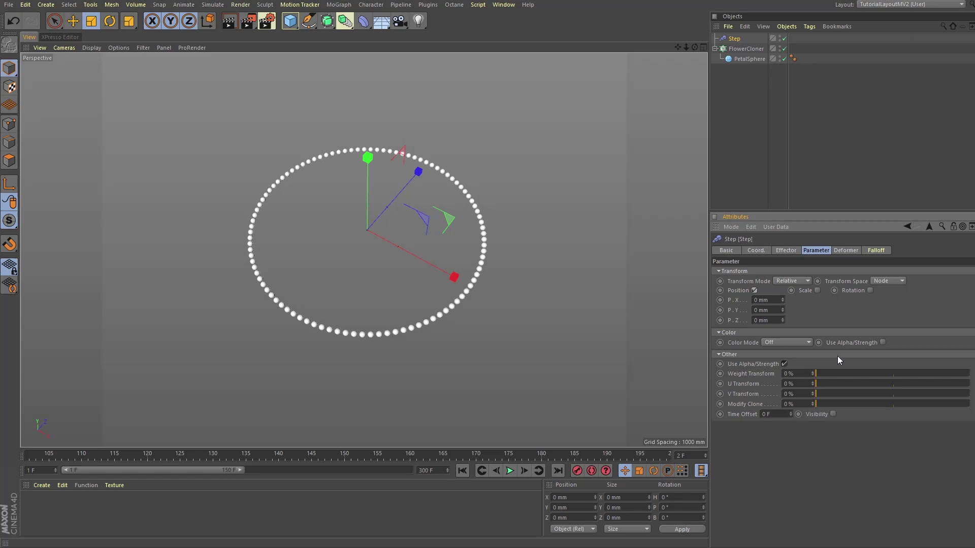
pyautogui.moveTo(782, 303); pyautogui.dragTo(711, 305)
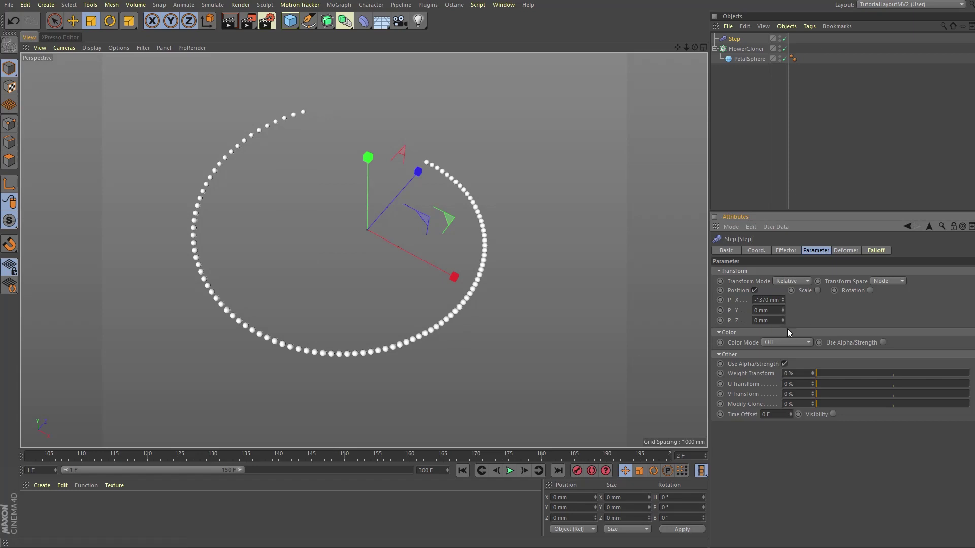
pyautogui.moveTo(783, 311)
pyautogui.mouseDown()
pyautogui.moveTo(783, 279)
pyautogui.moveTo(783, 335)
pyautogui.moveTo(784, 270)
pyautogui.moveTo(780, 348)
pyautogui.mouseUp()
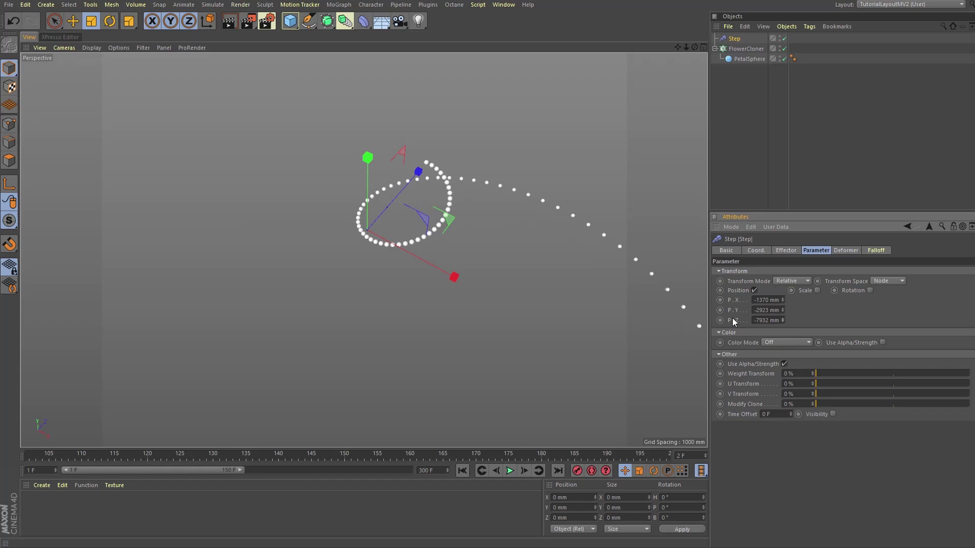
# Set the Step position offsets to P.X 0 mm, P.Y 0 mm, P.Z -1000 mm.
pyautogui.click(753, 300)
pyautogui.write('0')
pyautogui.press('Return')
pyautogui.click(753, 310)
pyautogui.write('0')
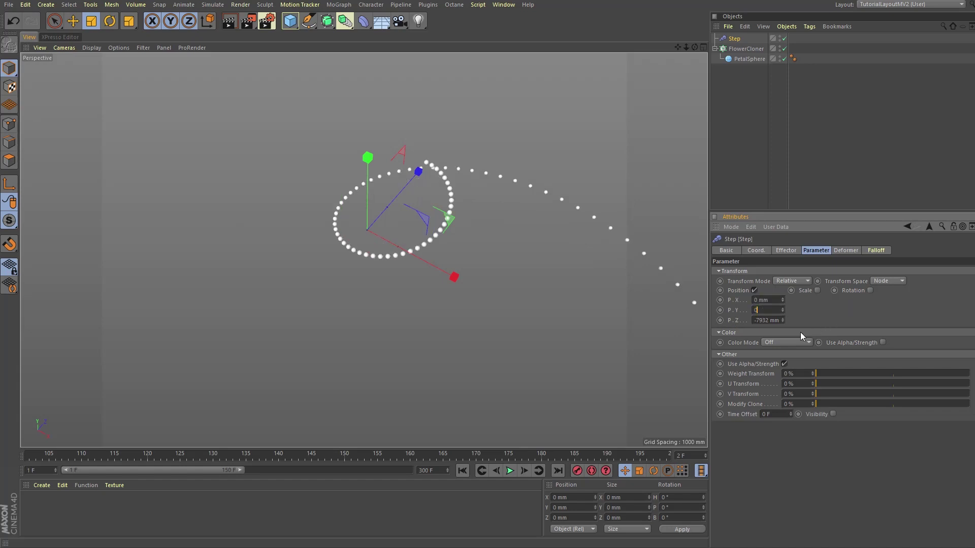
pyautogui.press('Return')
pyautogui.click(753, 320)
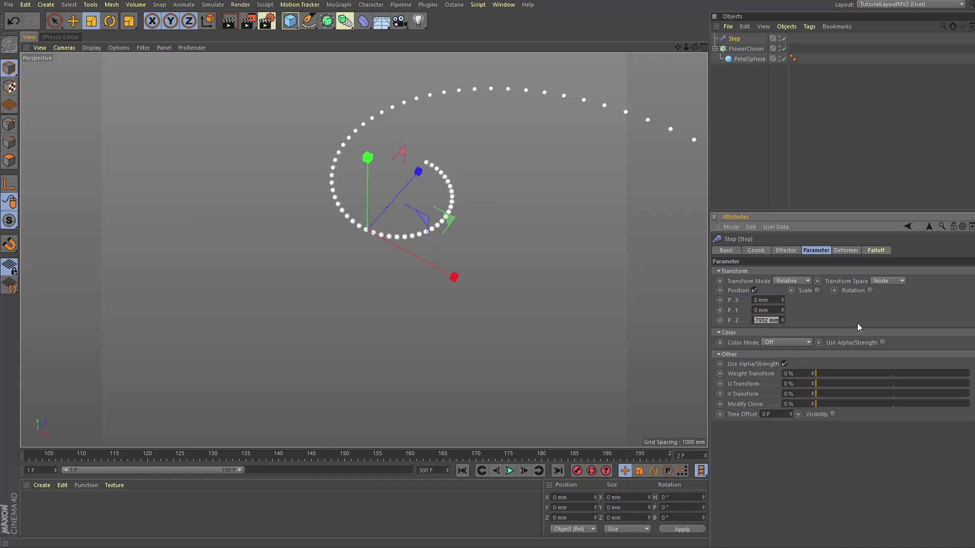
pyautogui.write('0')
pyautogui.press('BackSpace')
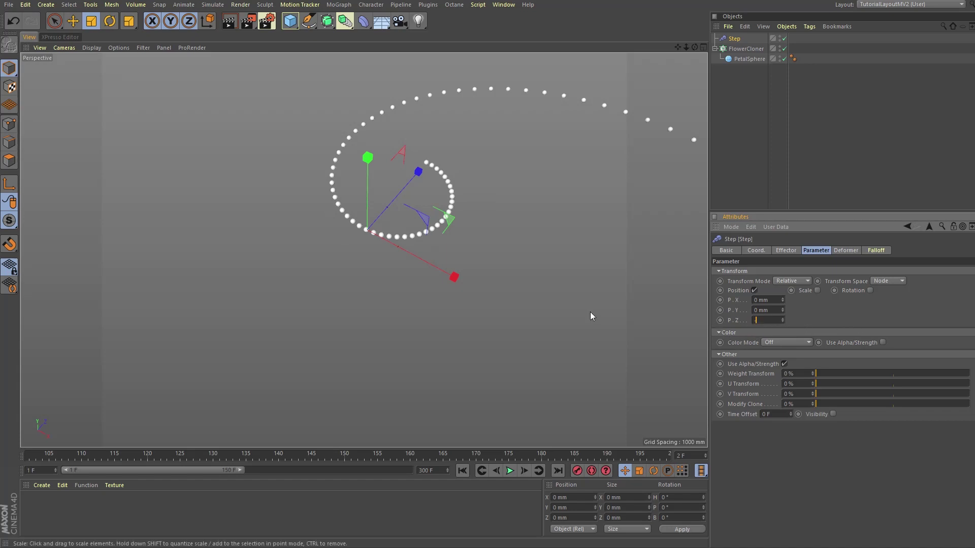
pyautogui.write('-1000')
pyautogui.press('Return')
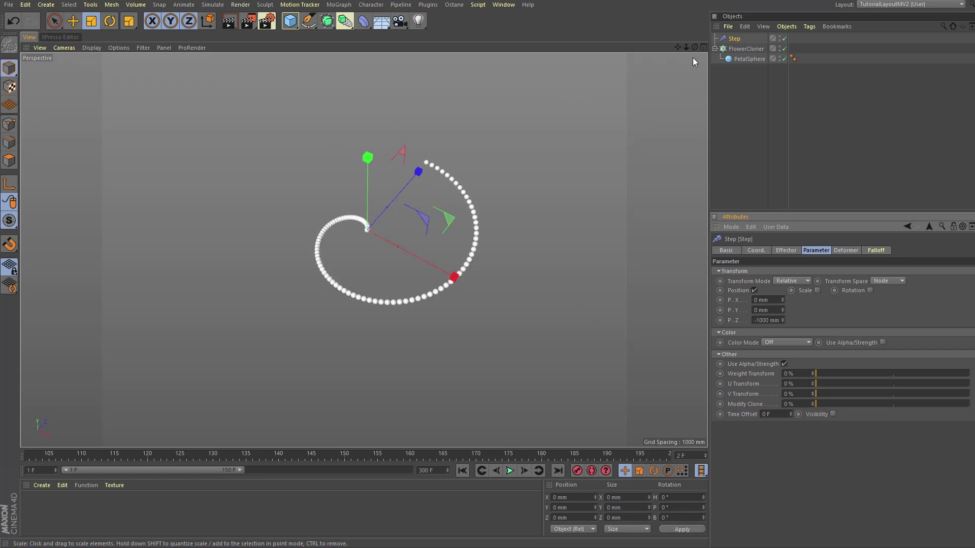
pyautogui.moveTo(695, 47); pyautogui.dragTo(721, 54)
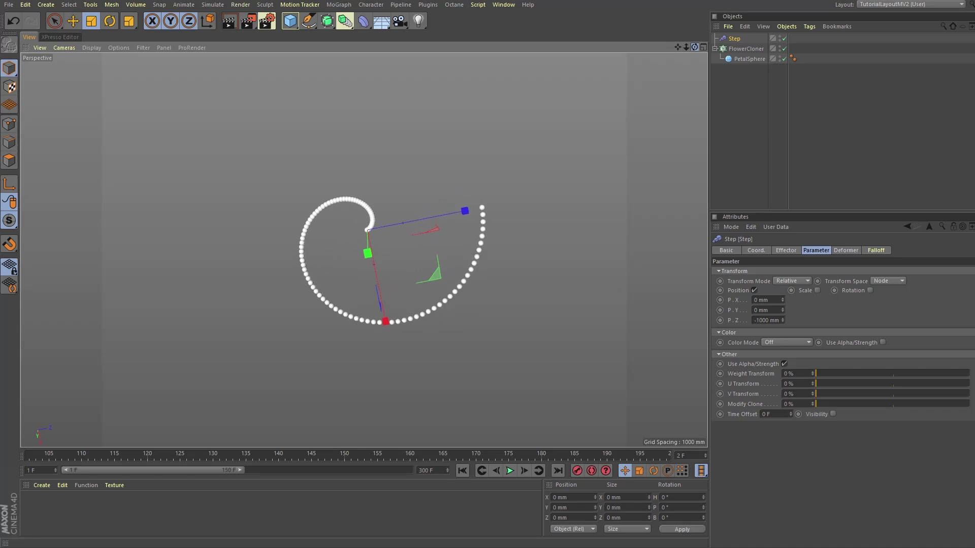
# Rename the Step effector to PositionStep and inspect the spiral from a new angle.
pyautogui.doubleClick(734, 38)
pyautogui.click(730, 38)
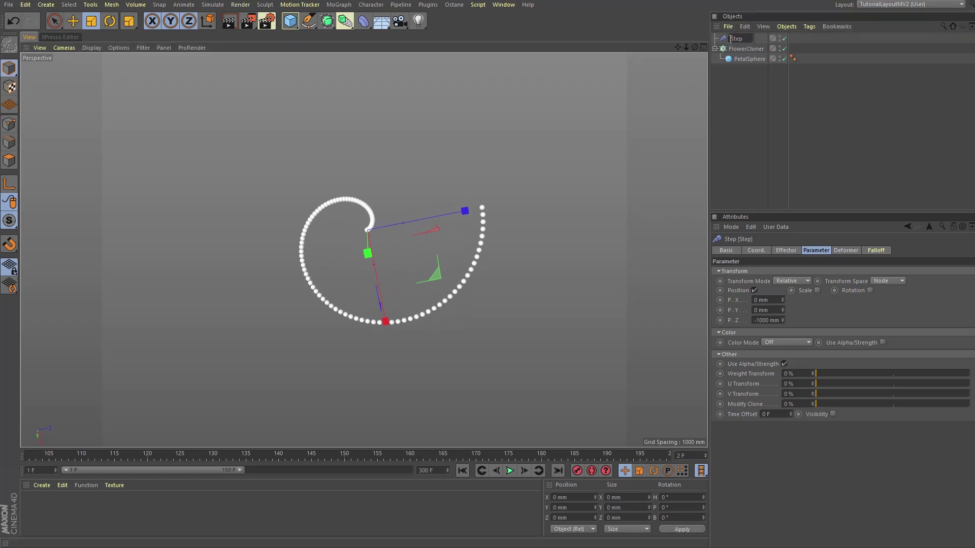
pyautogui.hotkey('ctrl', 'a')
pyautogui.write('Position')
pyautogui.press('Return')
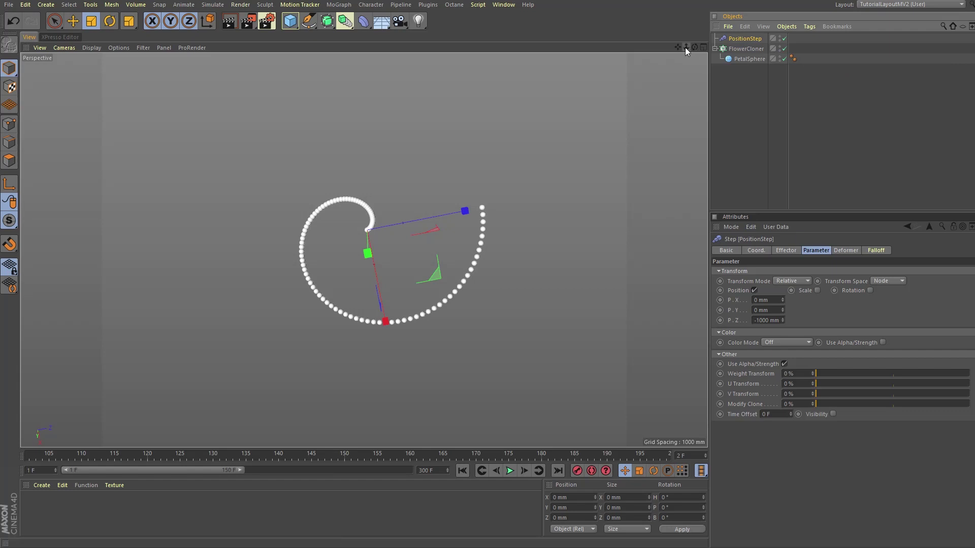
pyautogui.moveTo(686, 46); pyautogui.dragTo(631, 44)
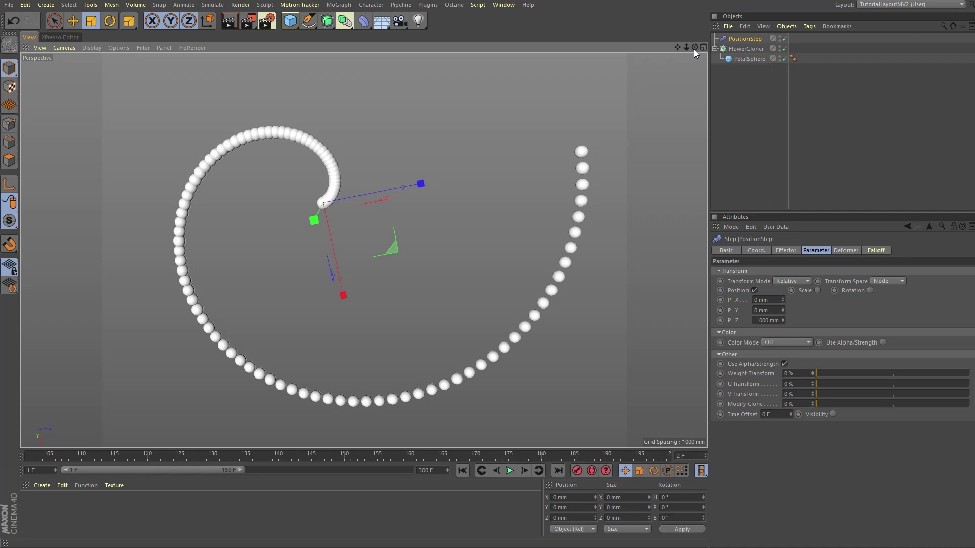
pyautogui.moveTo(694, 47)
pyautogui.mouseDown()
pyautogui.moveTo(702, 86)
pyautogui.moveTo(696, 53)
pyautogui.mouseUp()
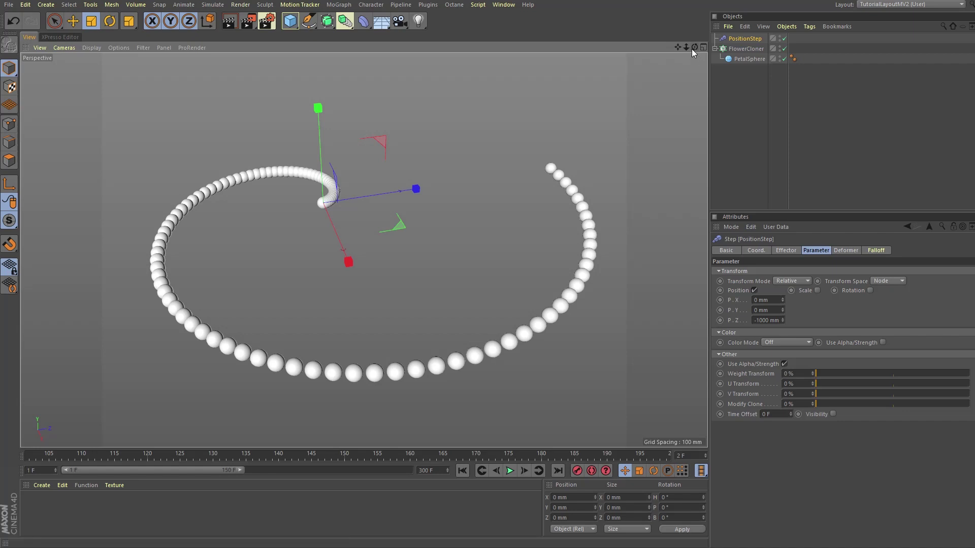
pyautogui.moveTo(690, 47); pyautogui.dragTo(695, 47)
# Increase FlowerCloner's End Angle to 13750° to scatter the 100 spheres.
pyautogui.click(746, 48)
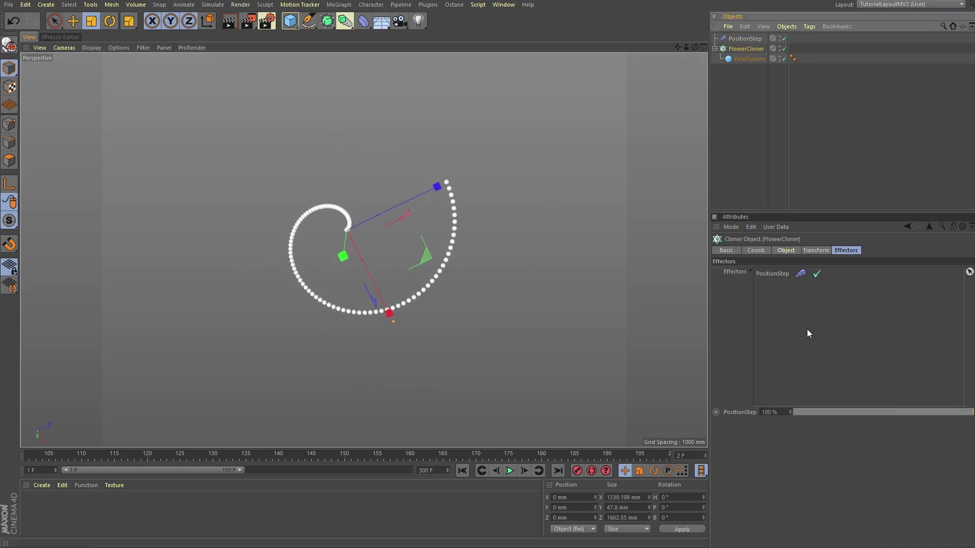
pyautogui.click(783, 253)
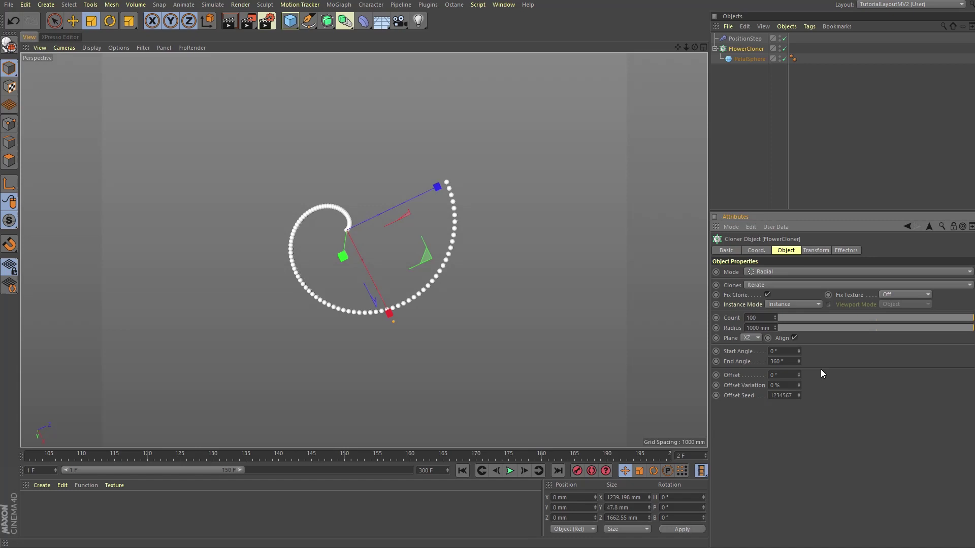
pyautogui.moveTo(799, 362); pyautogui.dragTo(926, 337)
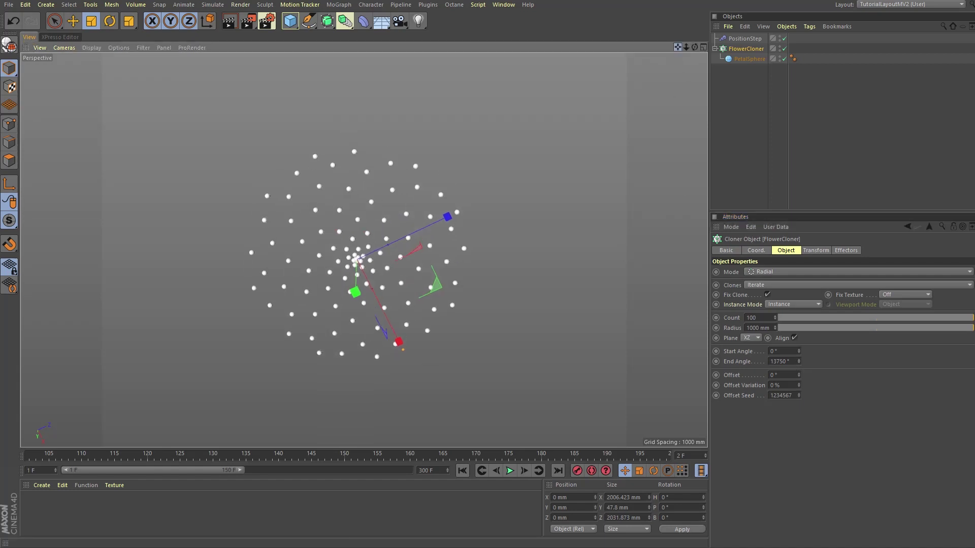
pyautogui.moveTo(686, 47); pyautogui.dragTo(703, 47)
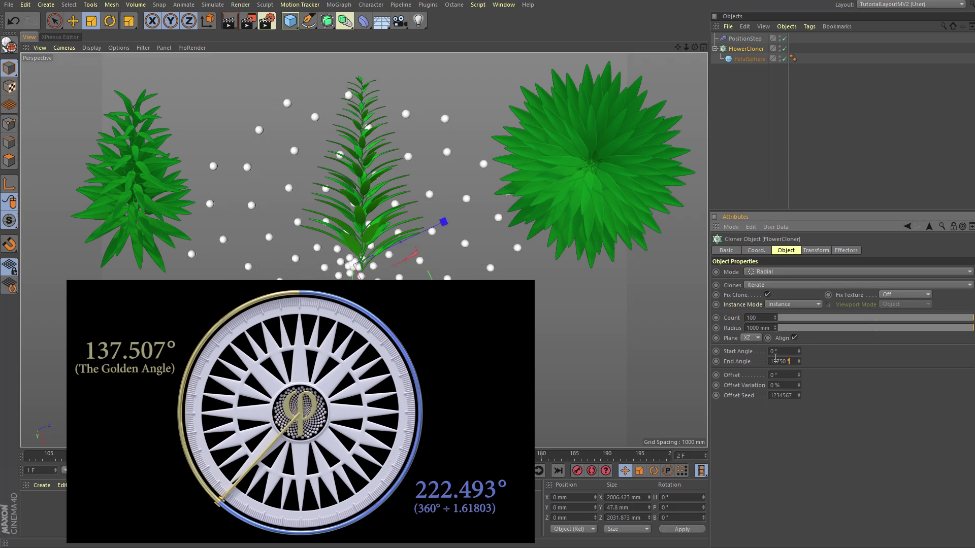
pyautogui.click(775, 360)
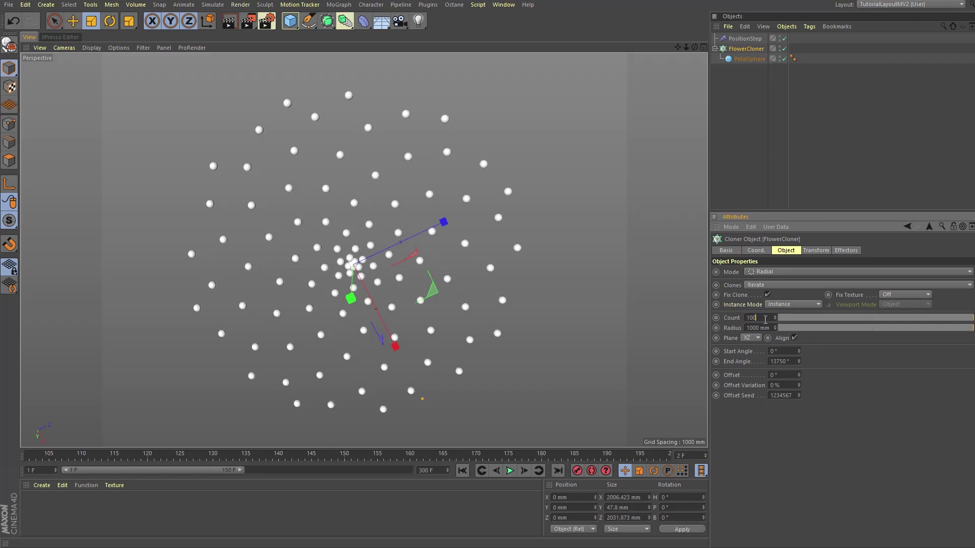
pyautogui.moveTo(764, 318); pyautogui.dragTo(740, 315)
pyautogui.click(757, 318)
pyautogui.press('Return')
pyautogui.write('137')
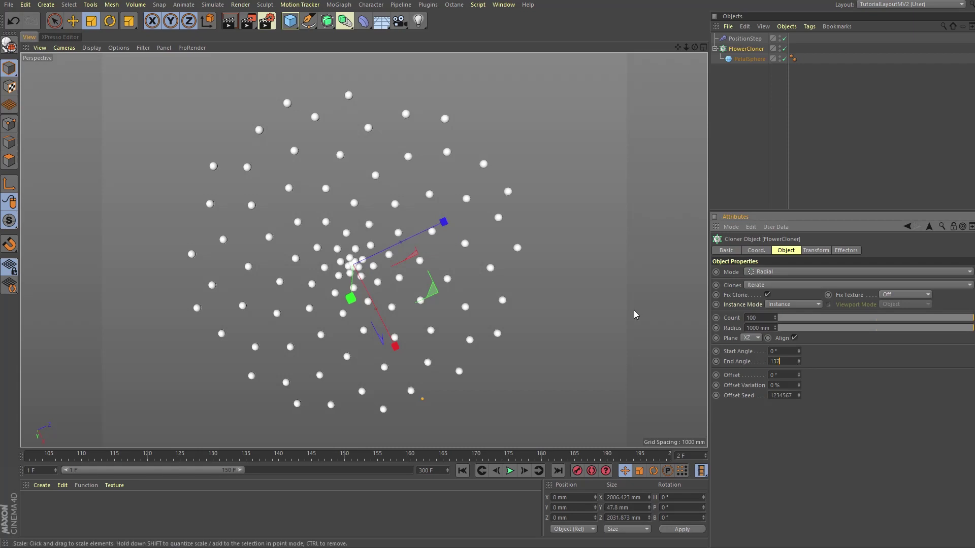
pyautogui.press('Return')
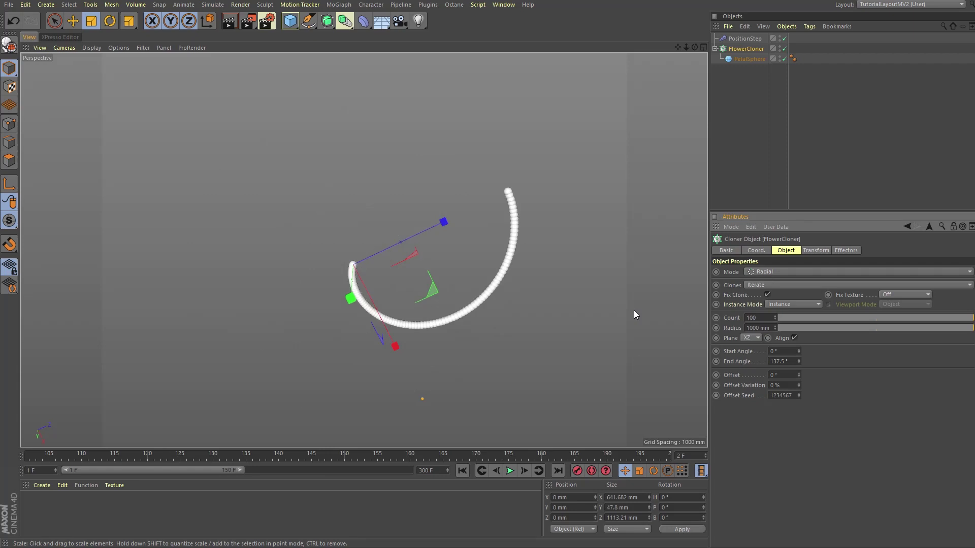
pyautogui.click(785, 361)
pyautogui.write('*100')
pyautogui.press('Return')
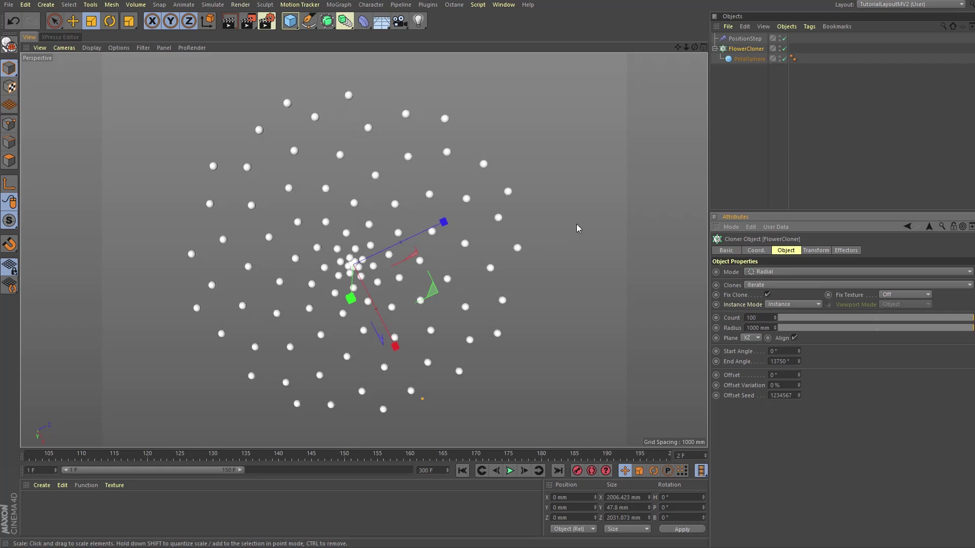
# Give the FlowerCloner 300 clones and an End Angle of 300*137.5 (41250°).
pyautogui.click(756, 317)
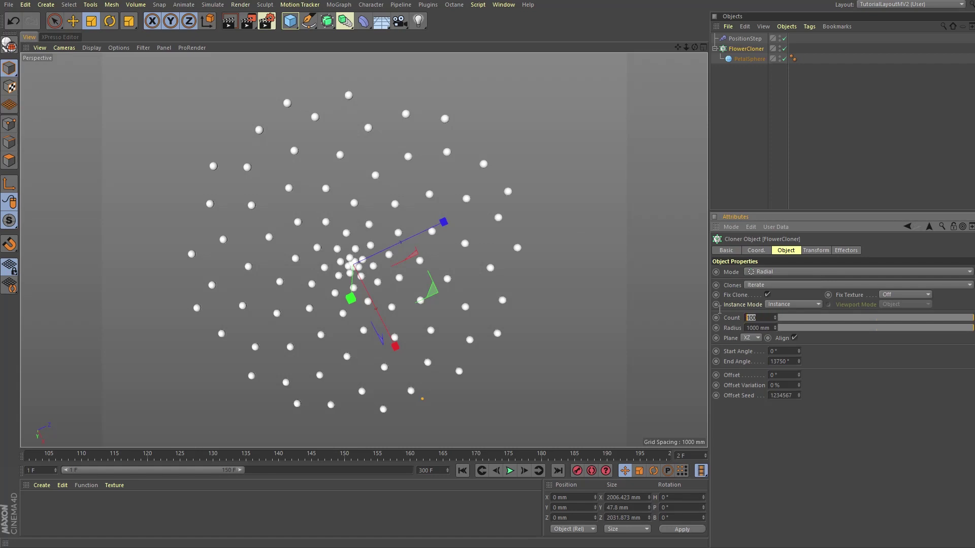
pyautogui.write('300')
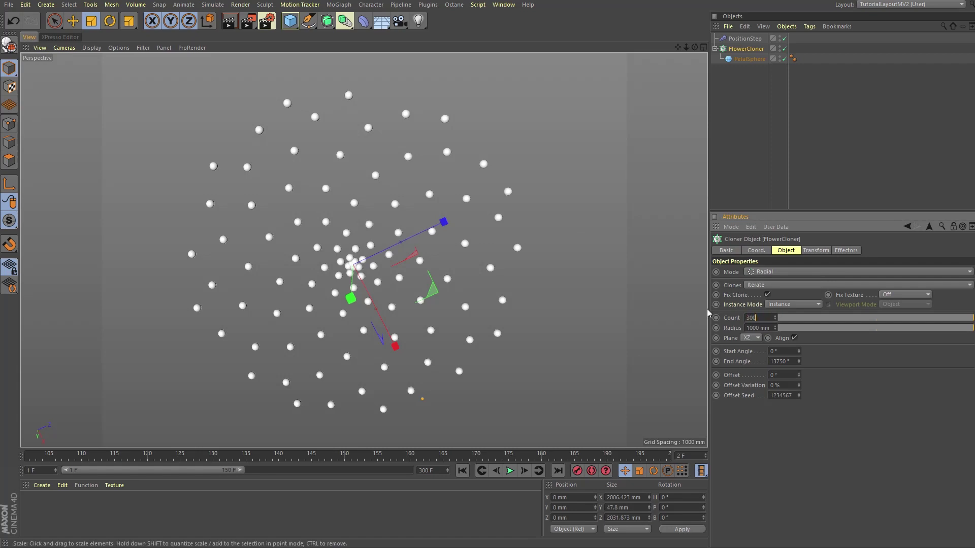
pyautogui.press('Return')
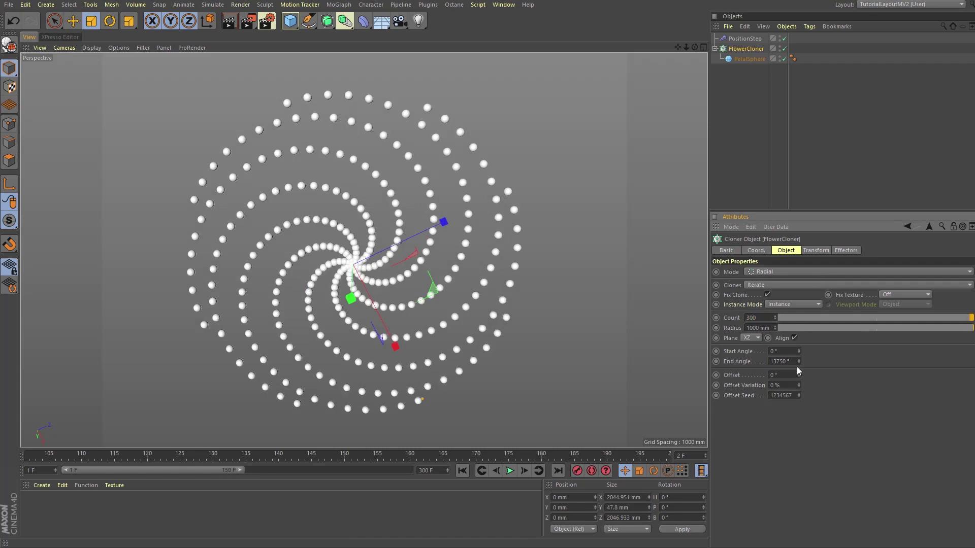
pyautogui.click(785, 362)
pyautogui.write('3')
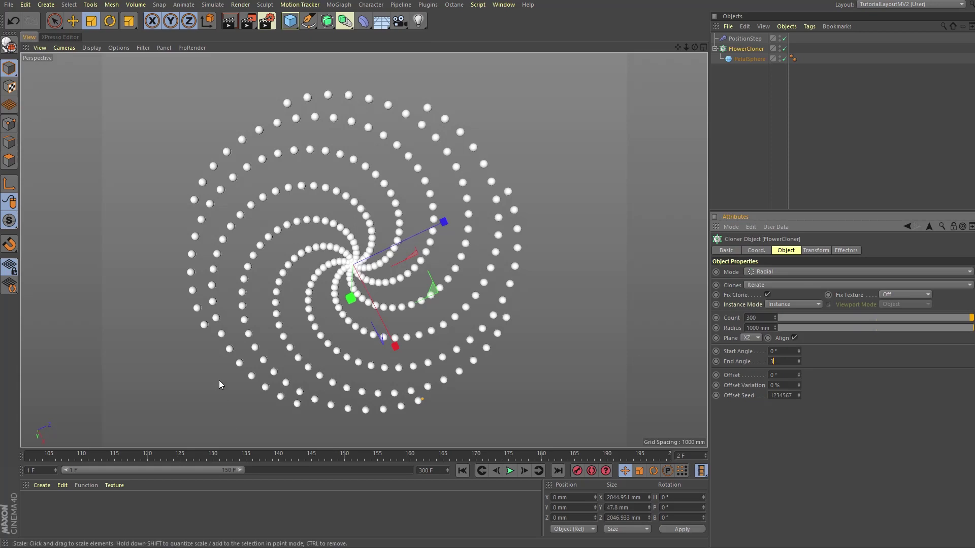
pyautogui.write('00*137.5')
pyautogui.press('Return')
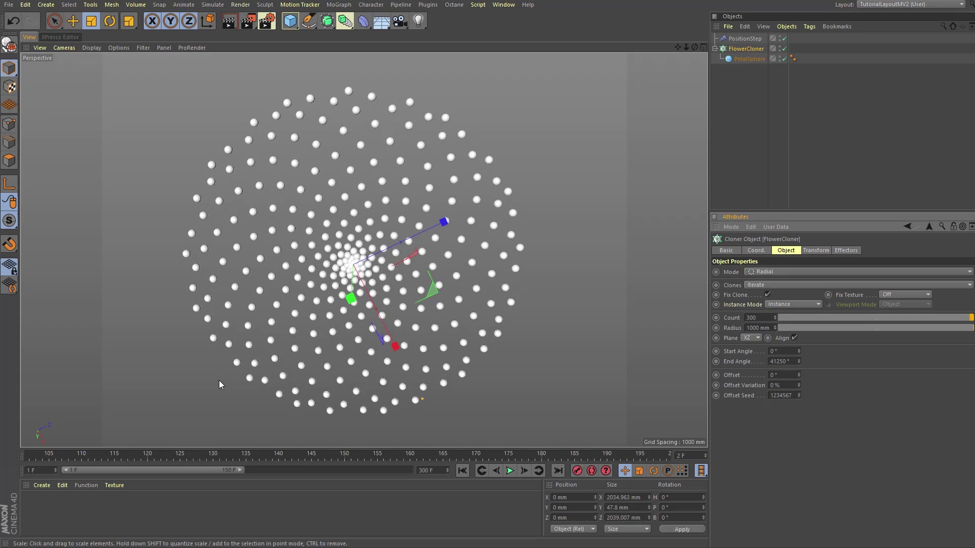
pyautogui.click(738, 131)
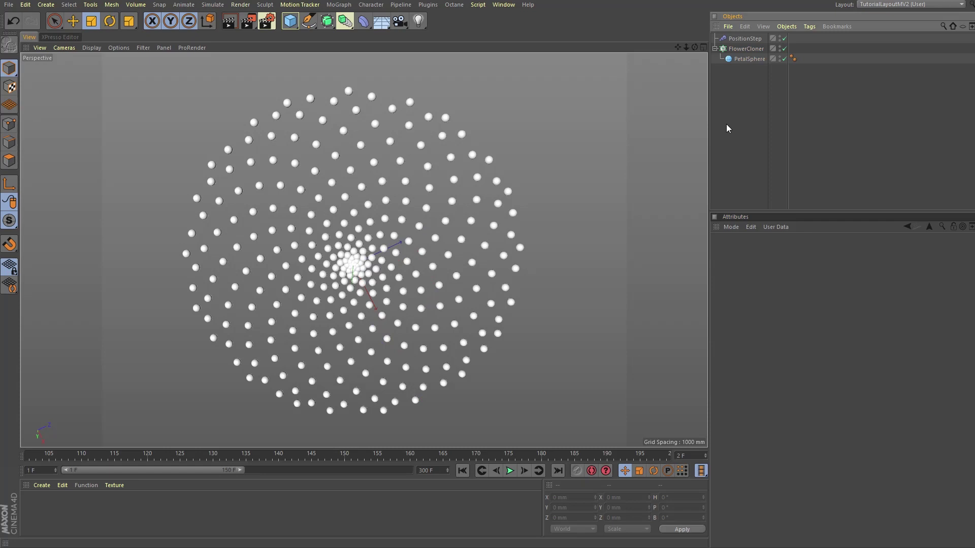
# Add a point to PositionStep's spline and drag the curve into a near-linear ramp.
pyautogui.click(753, 40)
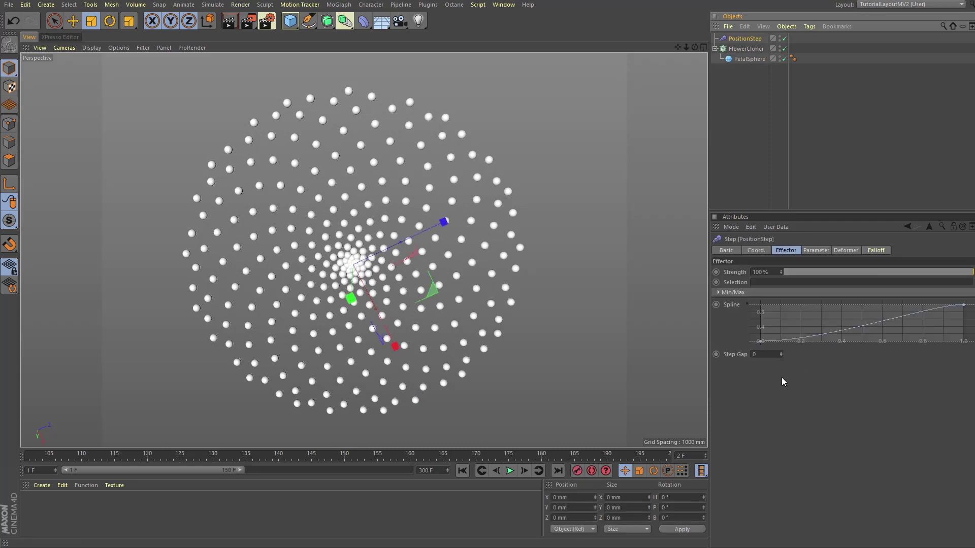
pyautogui.click(762, 339)
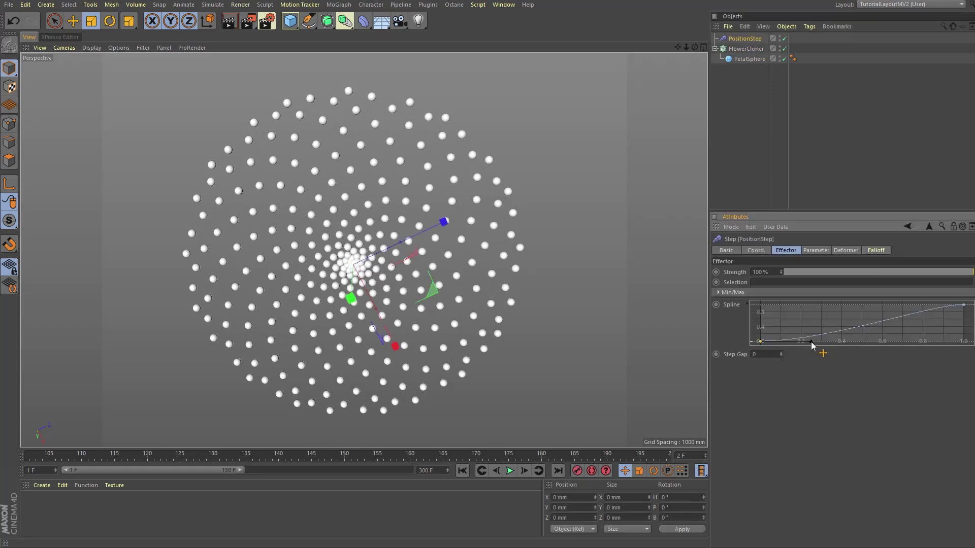
pyautogui.keyDown('ctrl'); pyautogui.moveTo(811, 342); pyautogui.dragTo(931, 316); pyautogui.keyUp('ctrl')
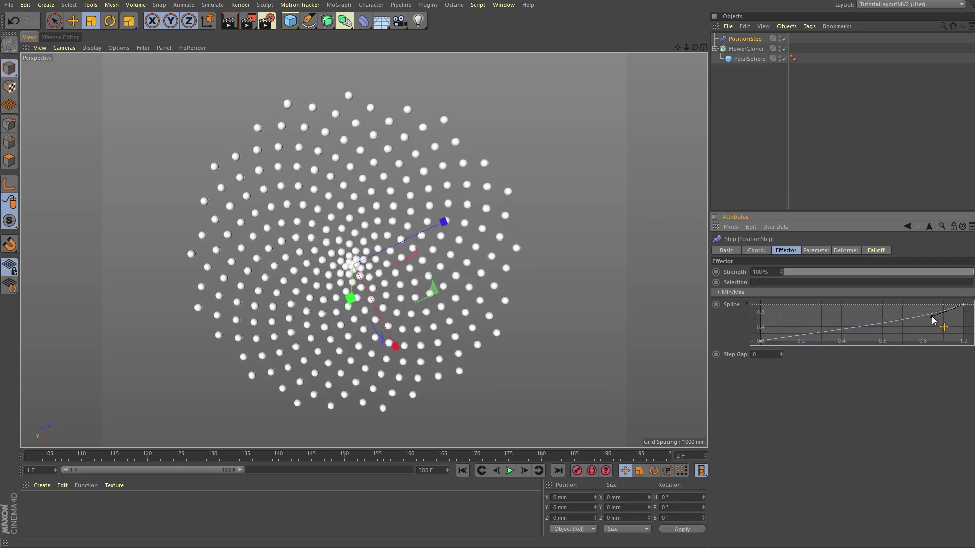
pyautogui.click(760, 342)
# Add a new Step effector to the FlowerCloner from the MoGraph effectors.
pyautogui.click(752, 49)
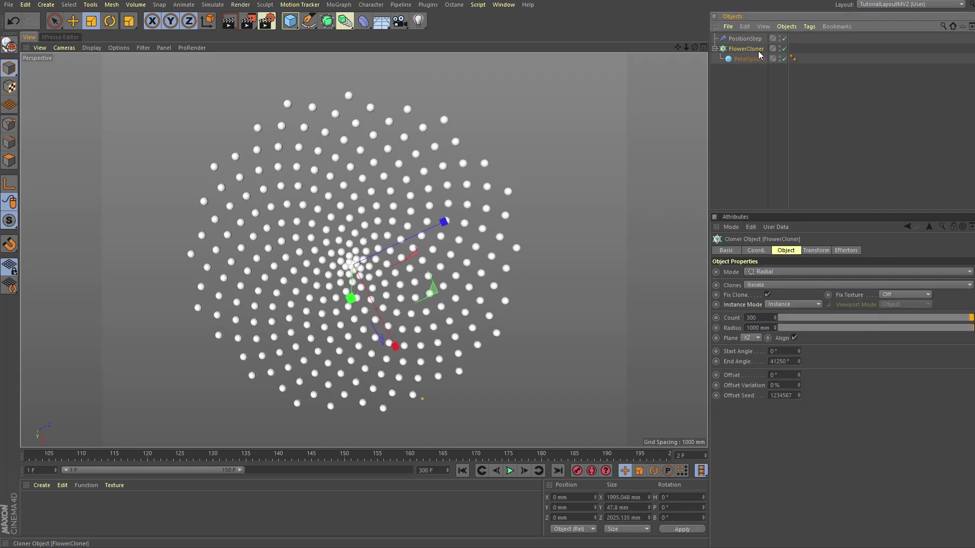
pyautogui.click(345, 6)
pyautogui.moveTo(349, 20)
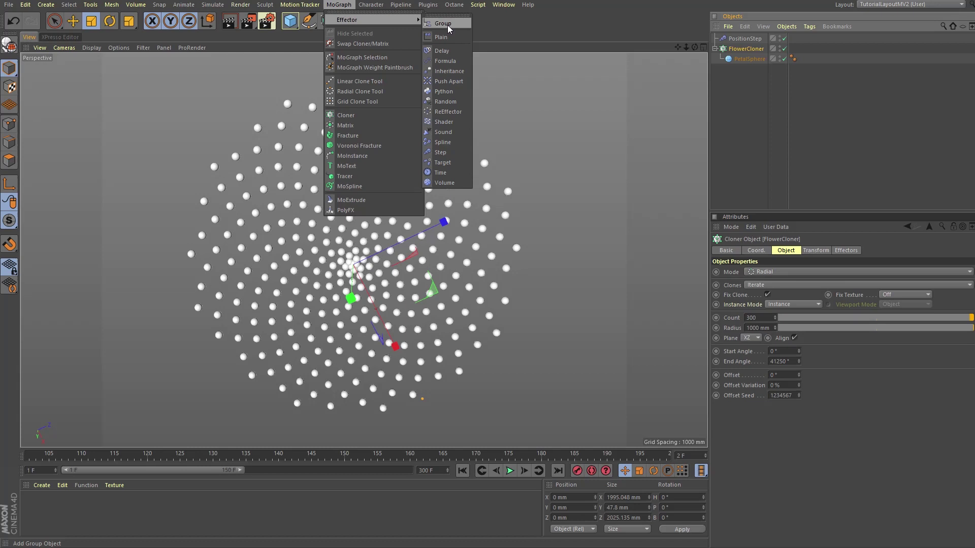
pyautogui.click(455, 151)
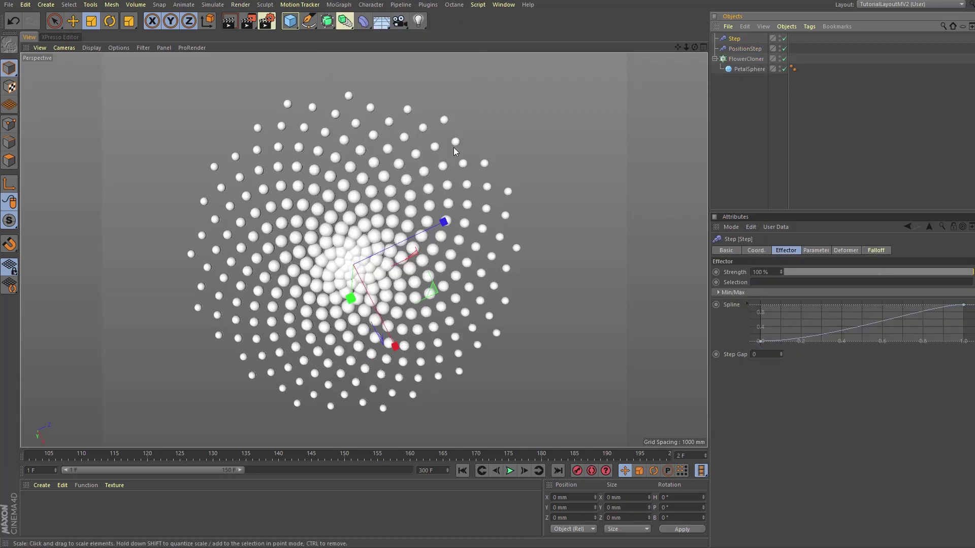
# Enable Scale on the Step effector and set it to -0.7.
pyautogui.click(815, 250)
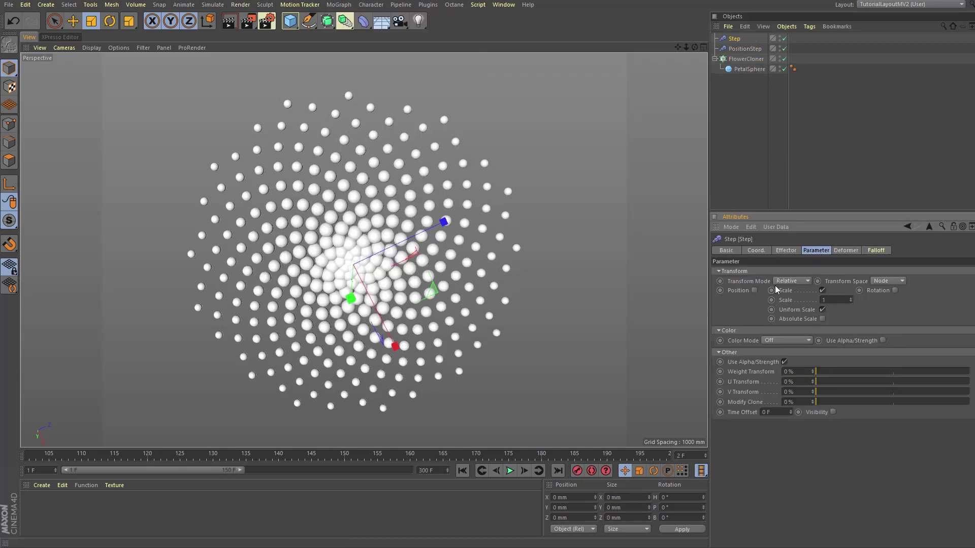
pyautogui.click(822, 291)
pyautogui.write('-0.7')
pyautogui.press('Return')
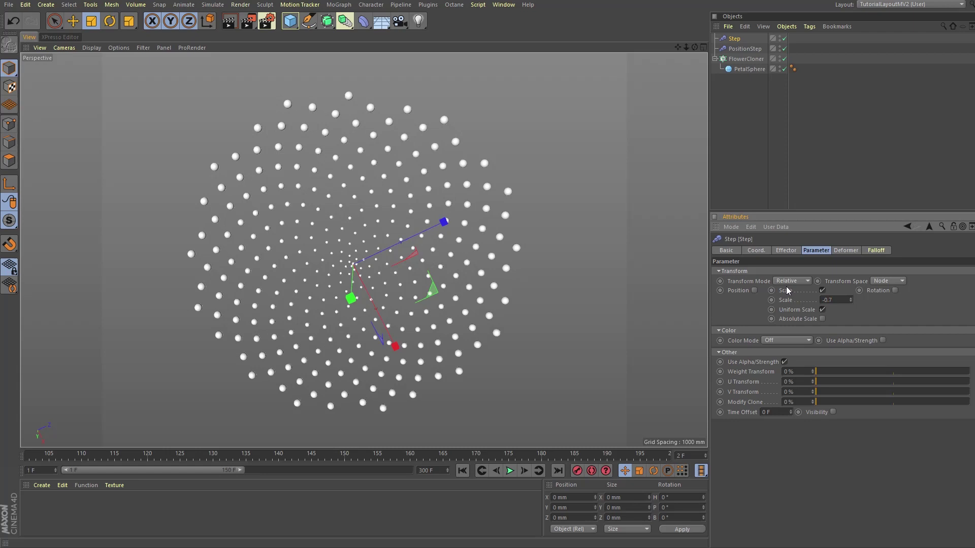
pyautogui.click(857, 191)
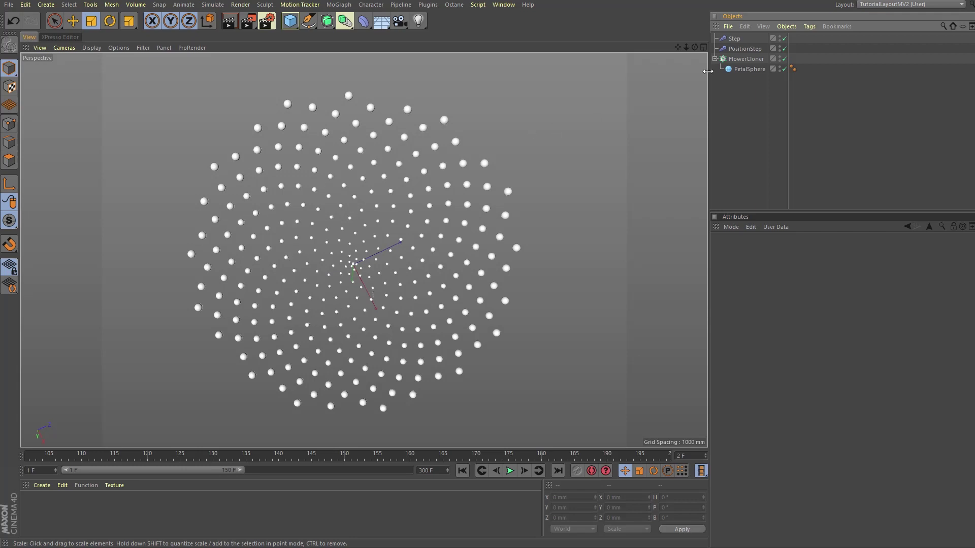
# Enlarge the PetalSphere and bend the Step effector's spline into a steep late-rising curve.
pyautogui.click(750, 69)
pyautogui.moveTo(102, 174); pyautogui.dragTo(789, 76)
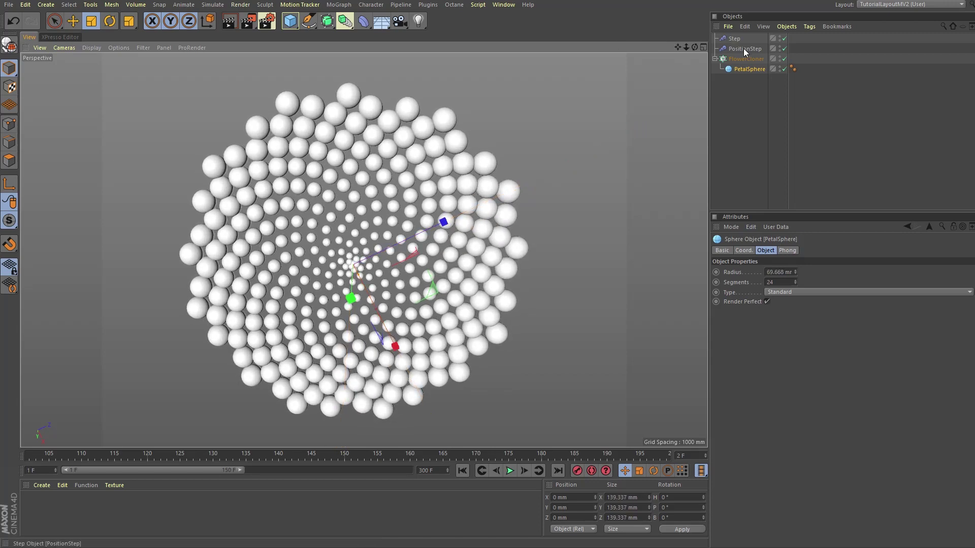
pyautogui.click(734, 38)
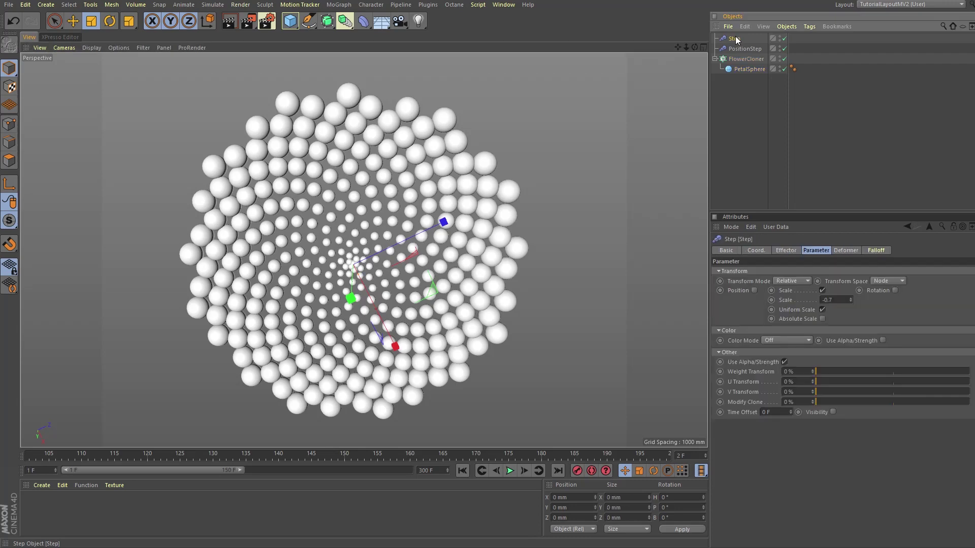
pyautogui.click(787, 251)
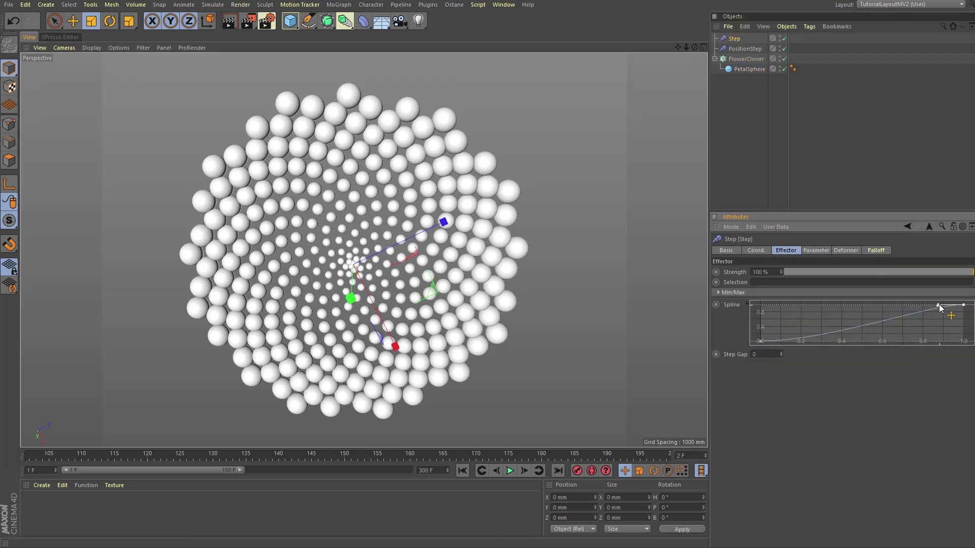
pyautogui.moveTo(938, 305); pyautogui.dragTo(937, 334)
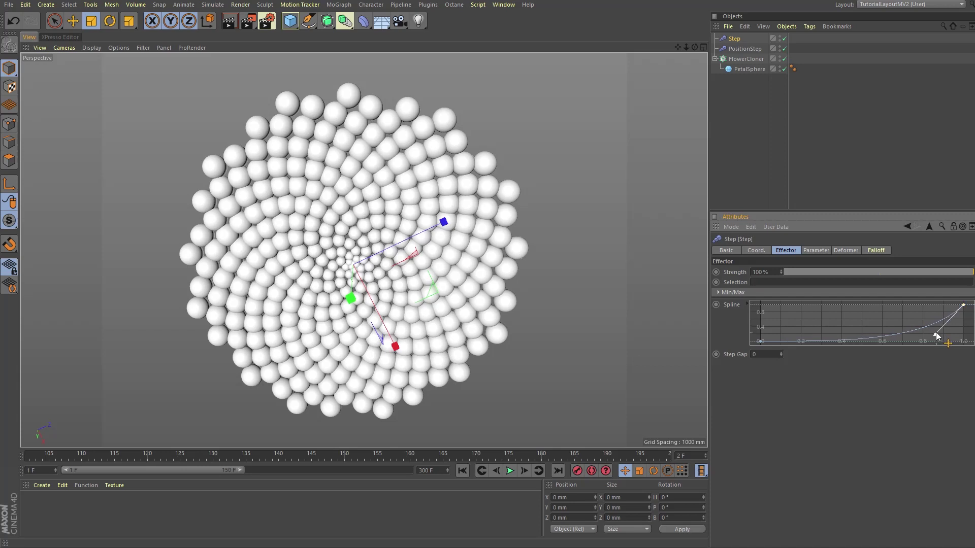
pyautogui.click(796, 130)
pyautogui.moveTo(695, 47)
pyautogui.mouseDown()
pyautogui.moveTo(749, 48)
pyautogui.moveTo(679, 40)
pyautogui.moveTo(700, 46)
pyautogui.mouseUp()
pyautogui.click(735, 39)
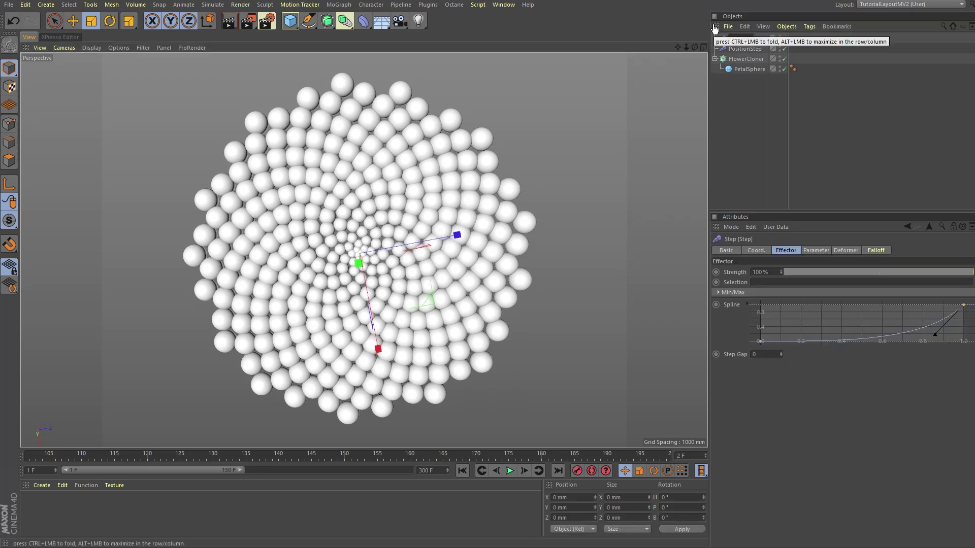
# Rename the Step effector to ScaleStep and save the project.
pyautogui.press('Return')
pyautogui.press('Home')
pyautogui.write('Scale')
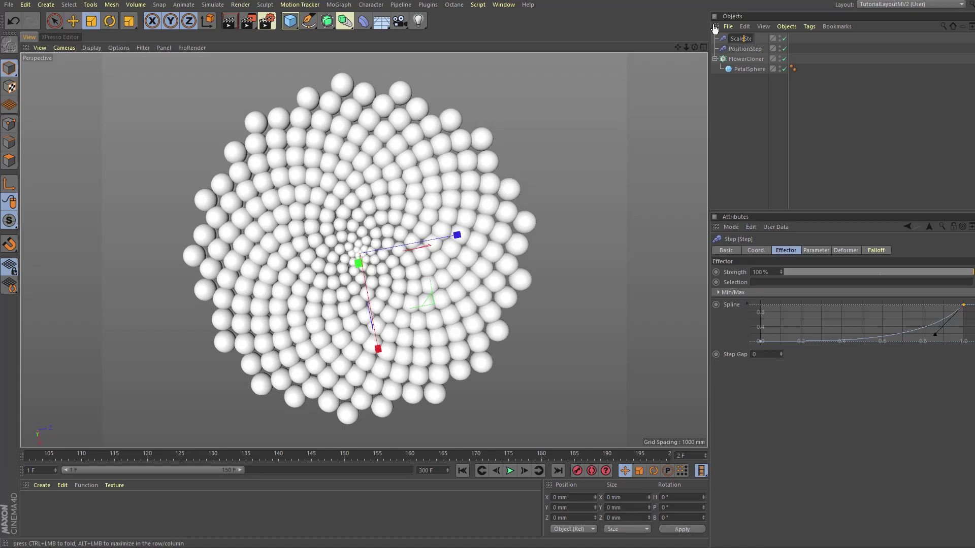
pyautogui.press('Return')
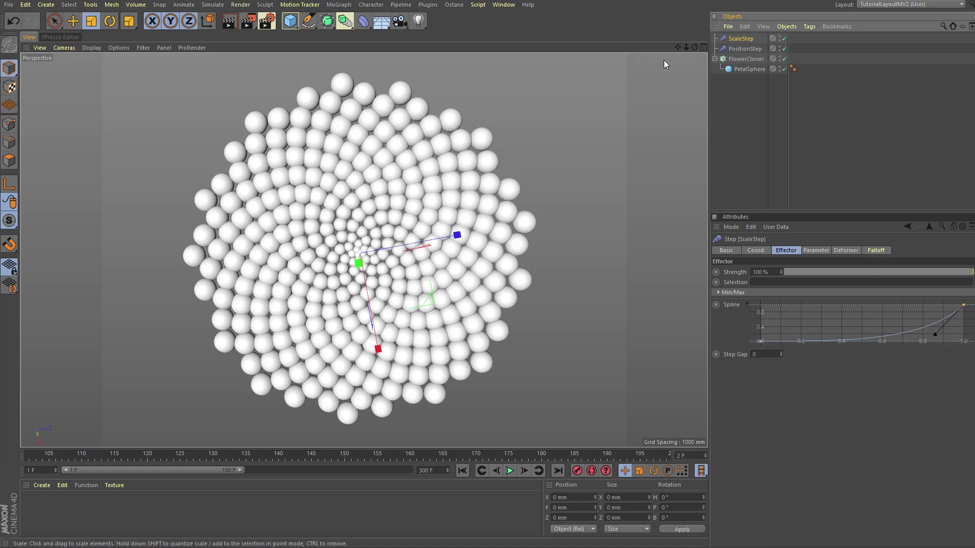
pyautogui.click(8, 5)
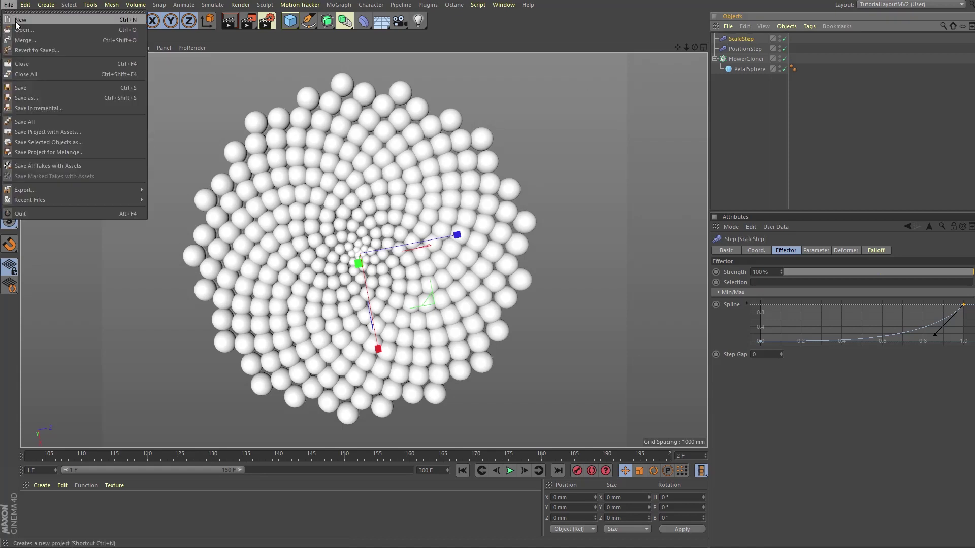
pyautogui.click(20, 88)
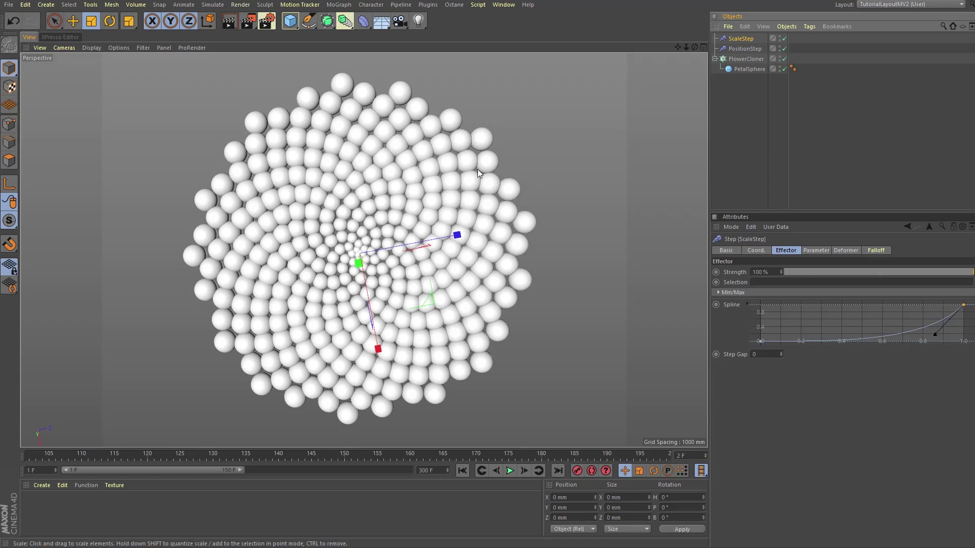
# Set the FlowerCloner's clone Display to Index so each clone shows its number.
pyautogui.click(753, 59)
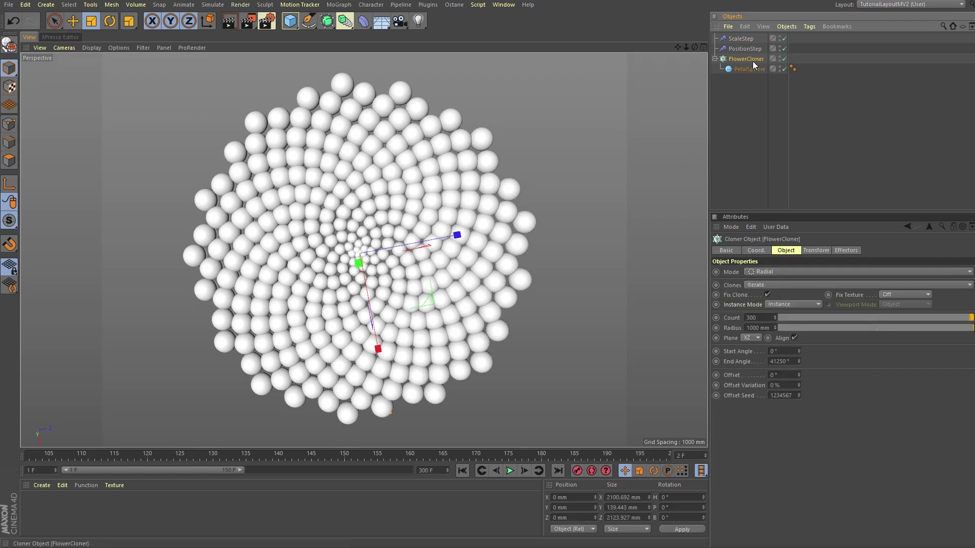
pyautogui.click(817, 253)
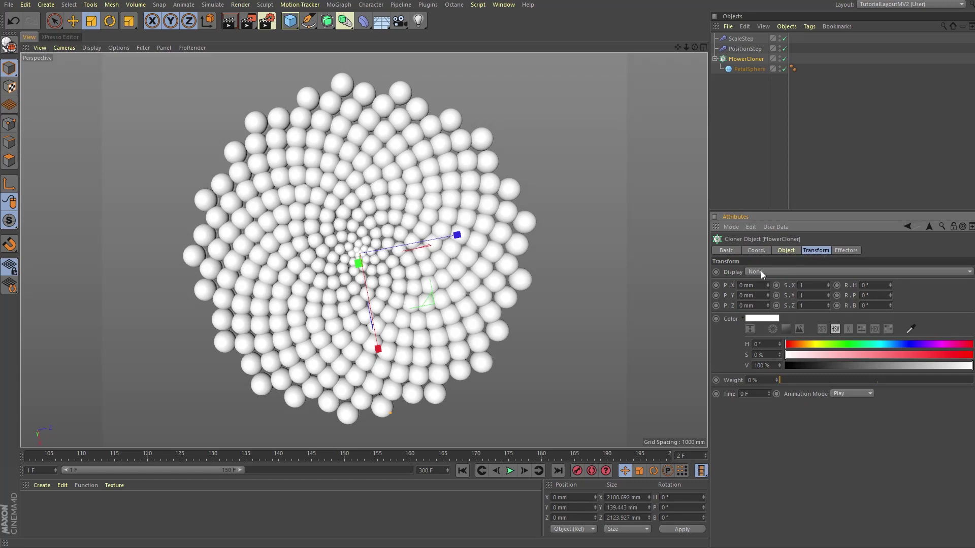
pyautogui.click(774, 272)
pyautogui.click(773, 322)
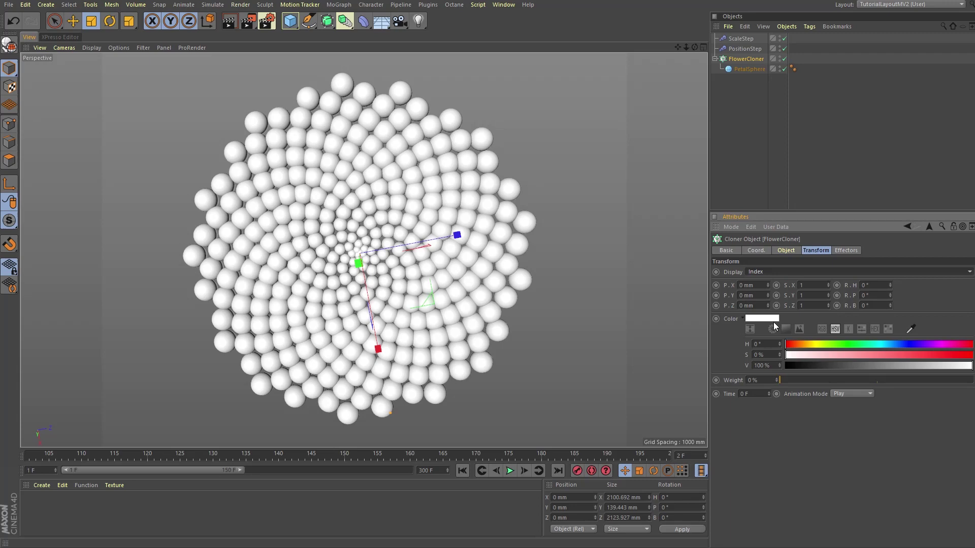
pyautogui.moveTo(695, 47)
pyautogui.mouseDown()
pyautogui.moveTo(698, 104)
pyautogui.moveTo(695, 47)
pyautogui.mouseUp()
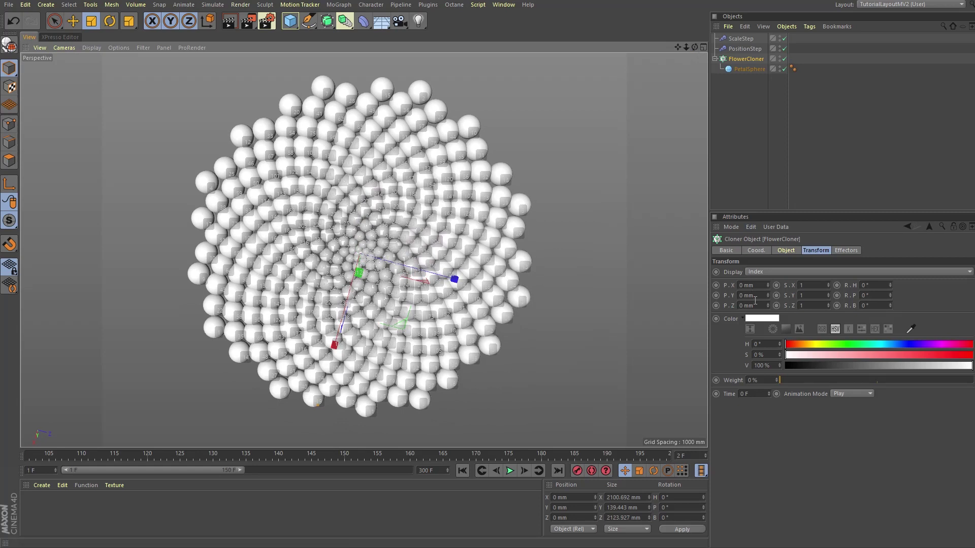
# Set the FlowerCloner's clone colour to black.
pyautogui.click(763, 318)
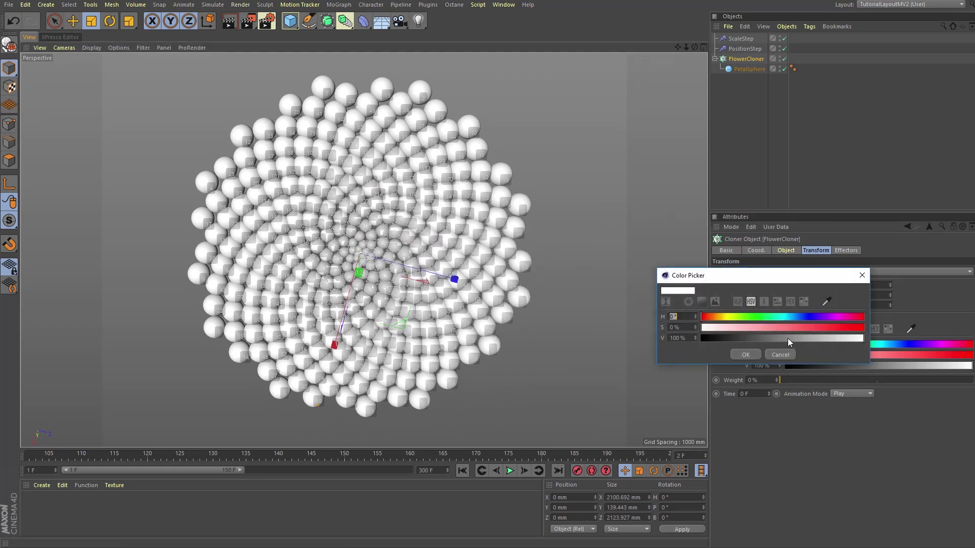
pyautogui.moveTo(788, 338); pyautogui.dragTo(696, 340)
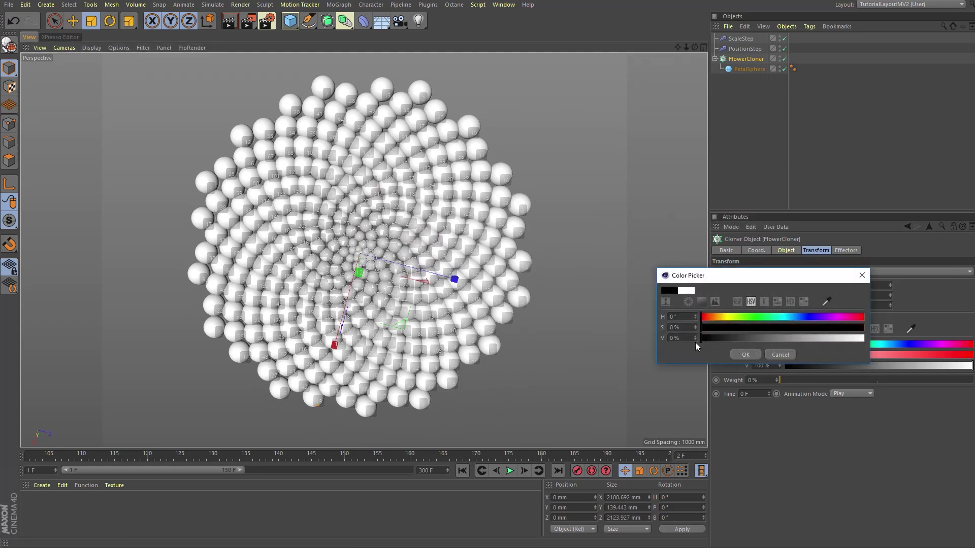
pyautogui.click(744, 354)
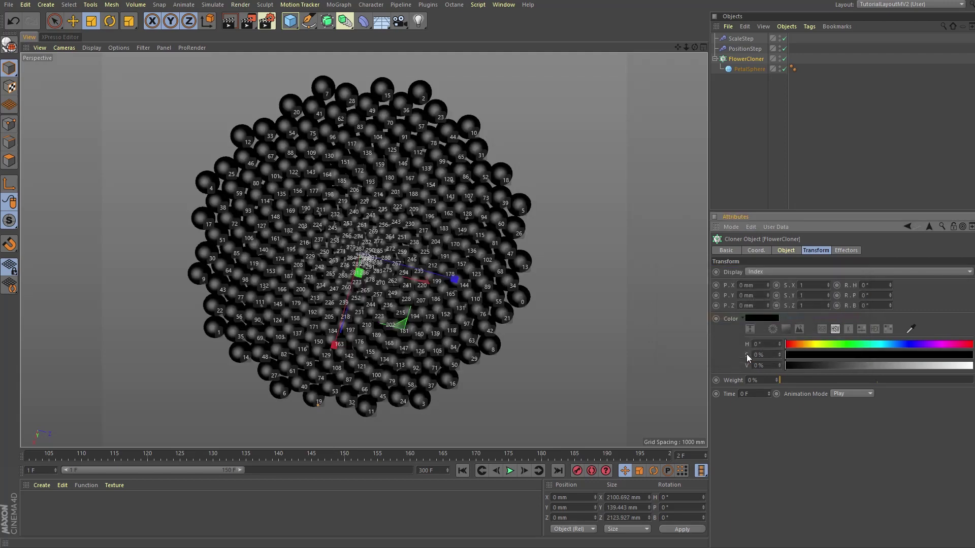
pyautogui.click(752, 161)
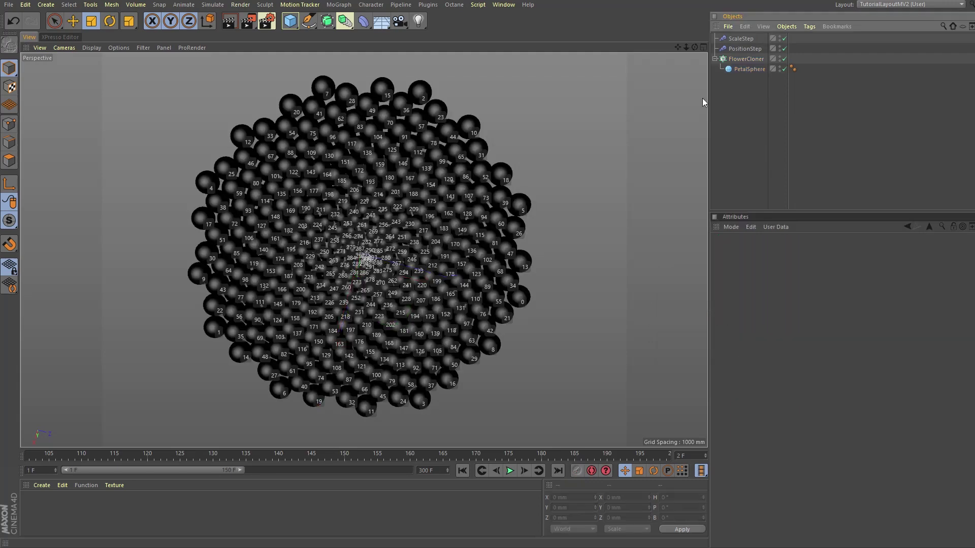
pyautogui.moveTo(686, 47); pyautogui.dragTo(812, 13)
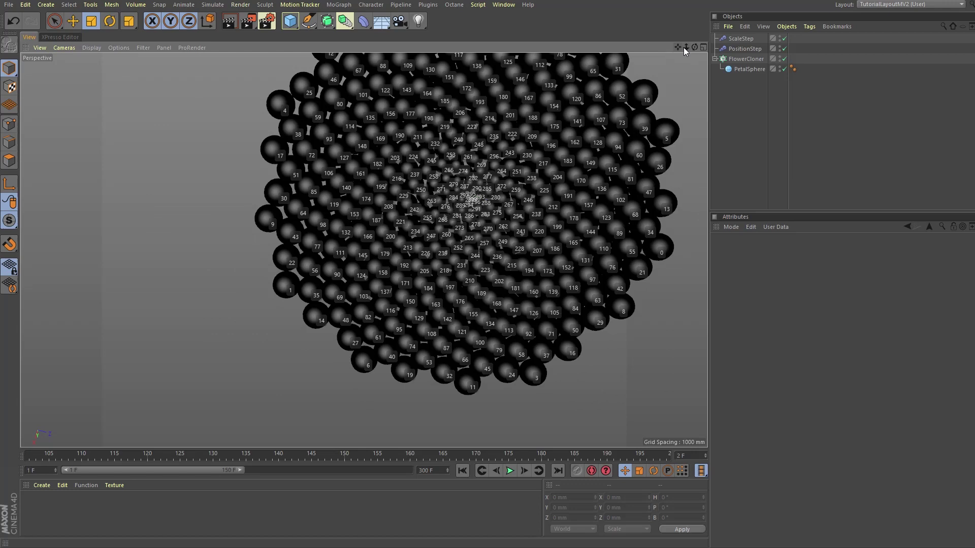
pyautogui.moveTo(686, 46); pyautogui.dragTo(554, 208)
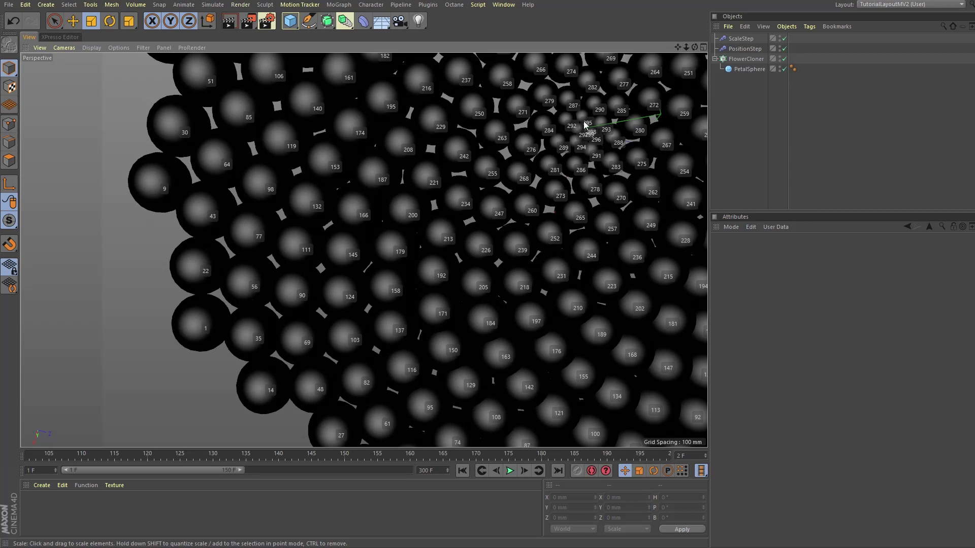
pyautogui.moveTo(678, 46)
pyautogui.mouseDown()
pyautogui.moveTo(701, 26)
pyautogui.moveTo(679, 50)
pyautogui.mouseUp()
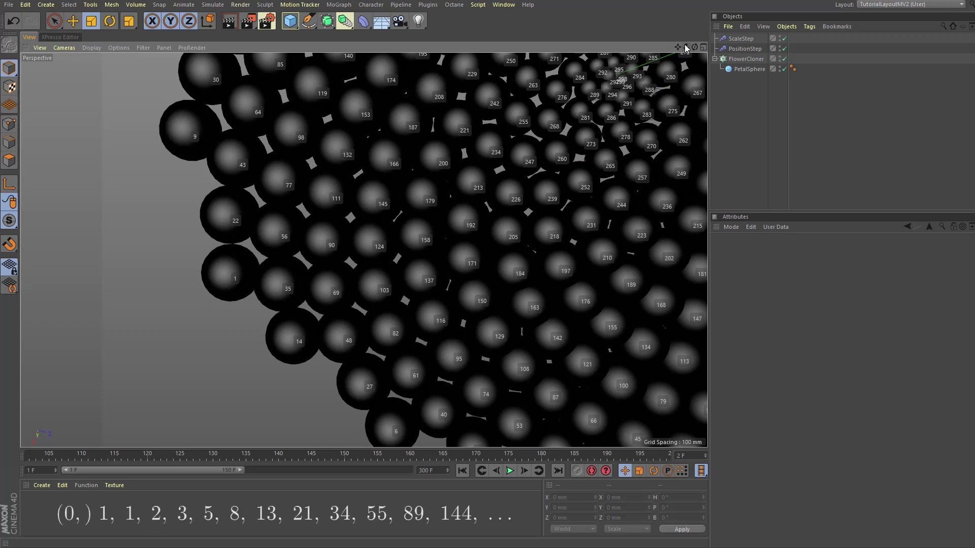
pyautogui.moveTo(686, 47); pyautogui.dragTo(667, 60)
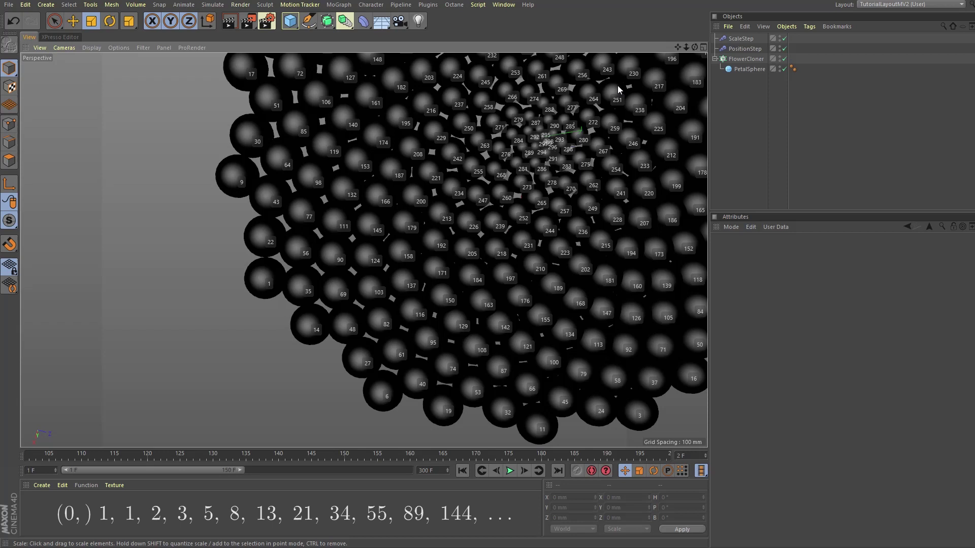
pyautogui.moveTo(678, 47); pyautogui.dragTo(631, 128)
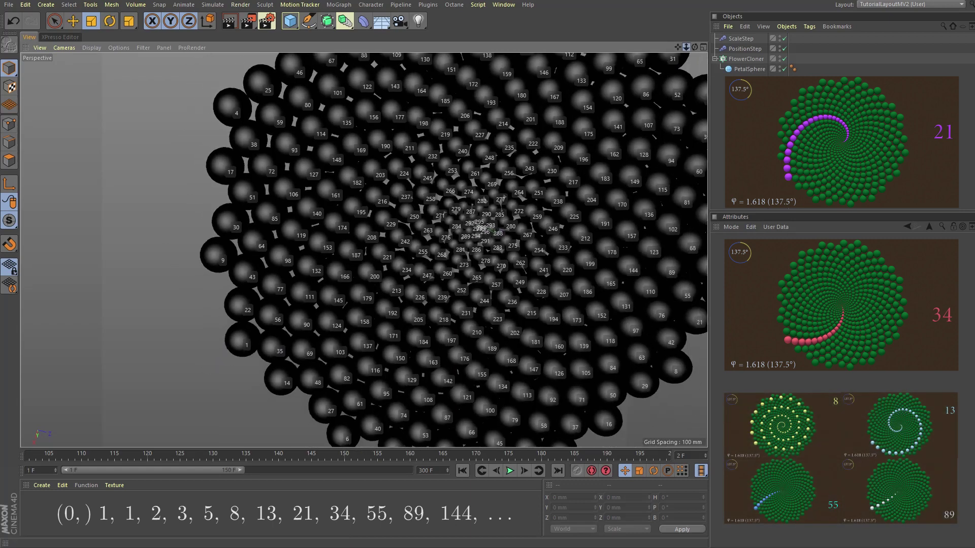
pyautogui.moveTo(686, 47); pyautogui.dragTo(671, 60)
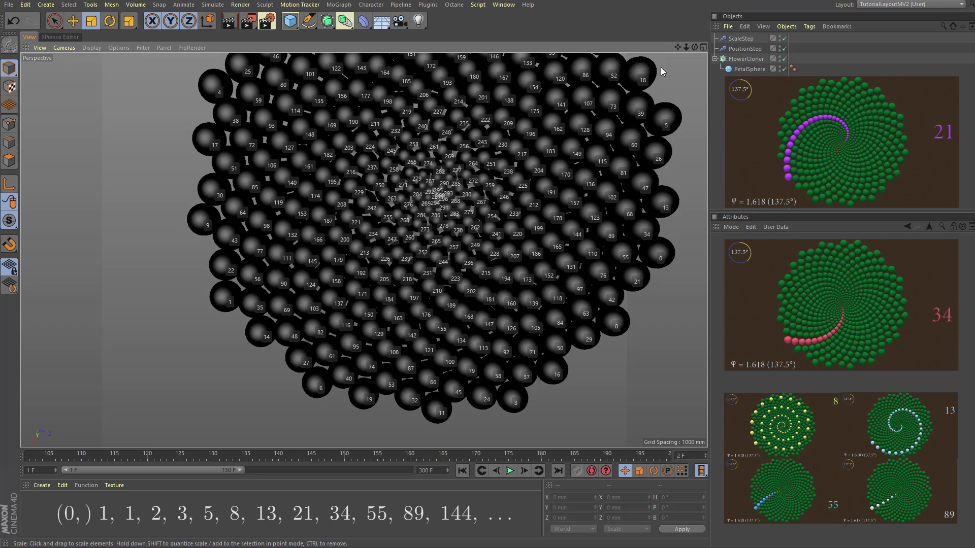
pyautogui.moveTo(686, 47); pyautogui.dragTo(646, 81)
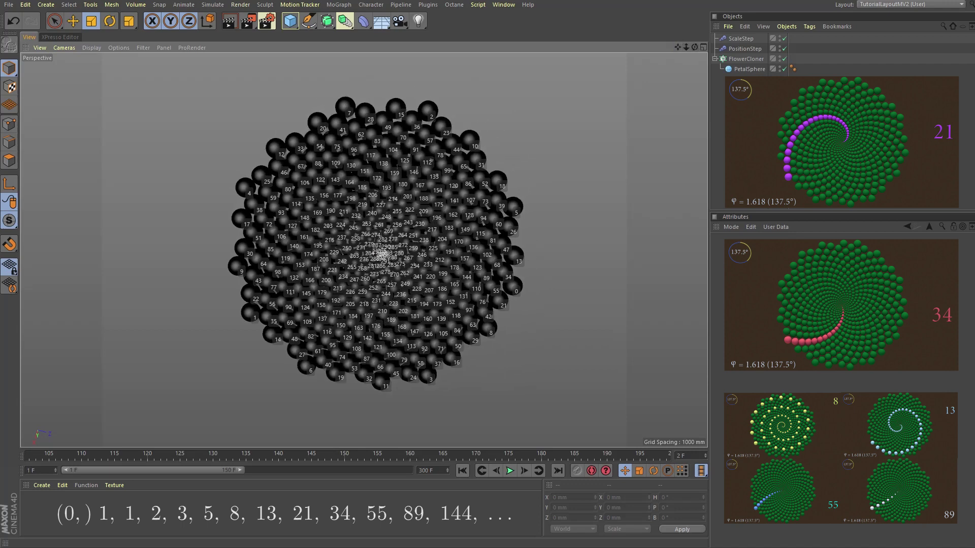
pyautogui.moveTo(694, 47); pyautogui.dragTo(671, 47)
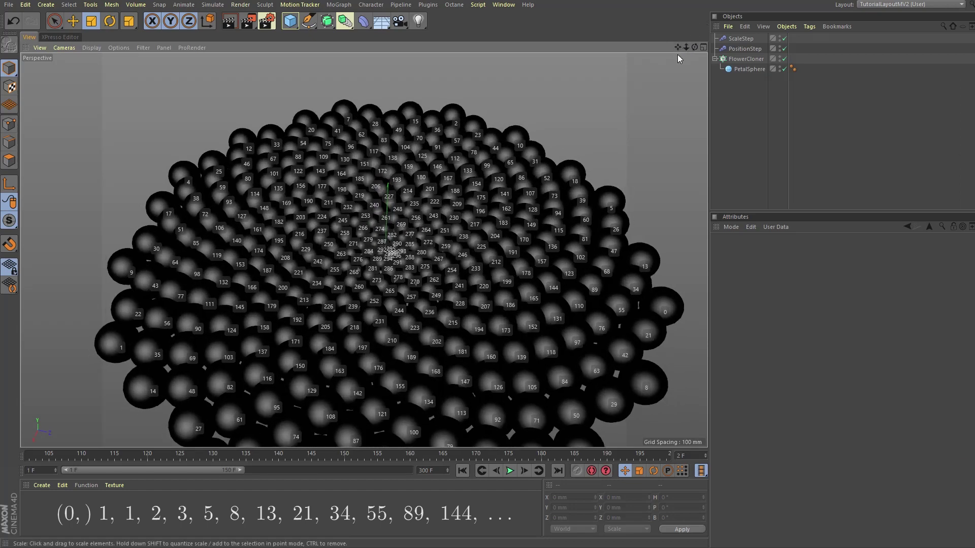
pyautogui.moveTo(678, 47); pyautogui.dragTo(680, 33)
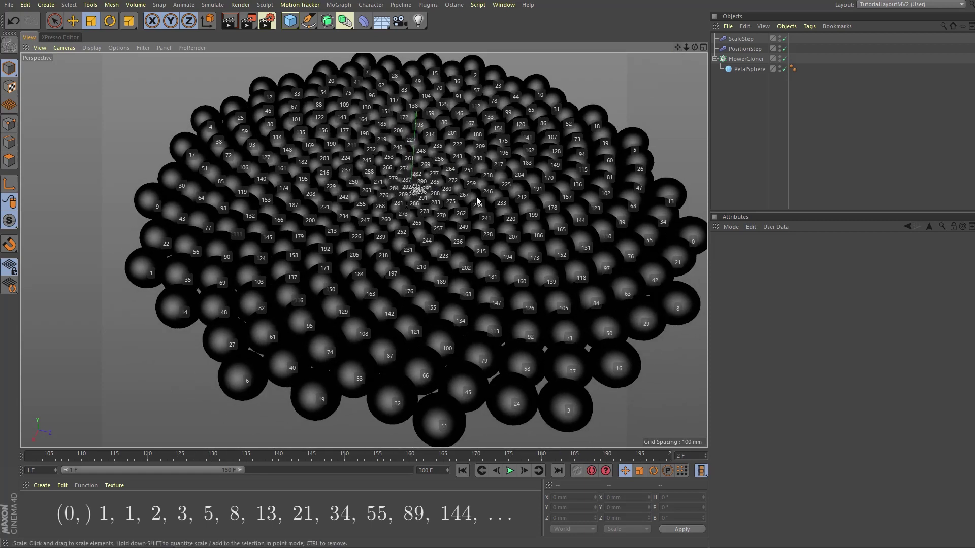